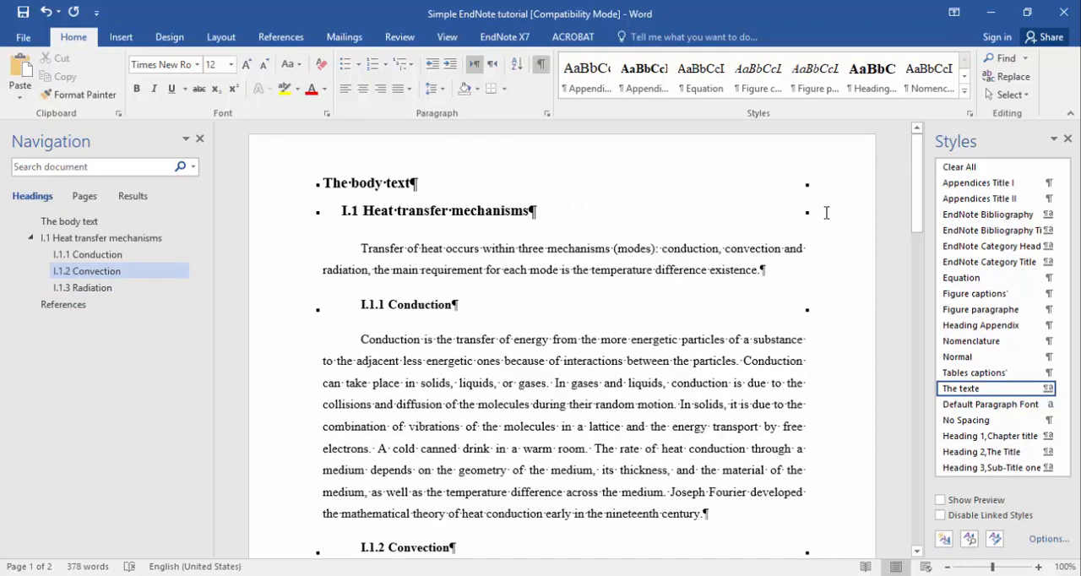
# In the browser, configure the Google Scholar bibliography manager to show links to import citations into EndNote and save the settings.
pyautogui.click(987, 10)
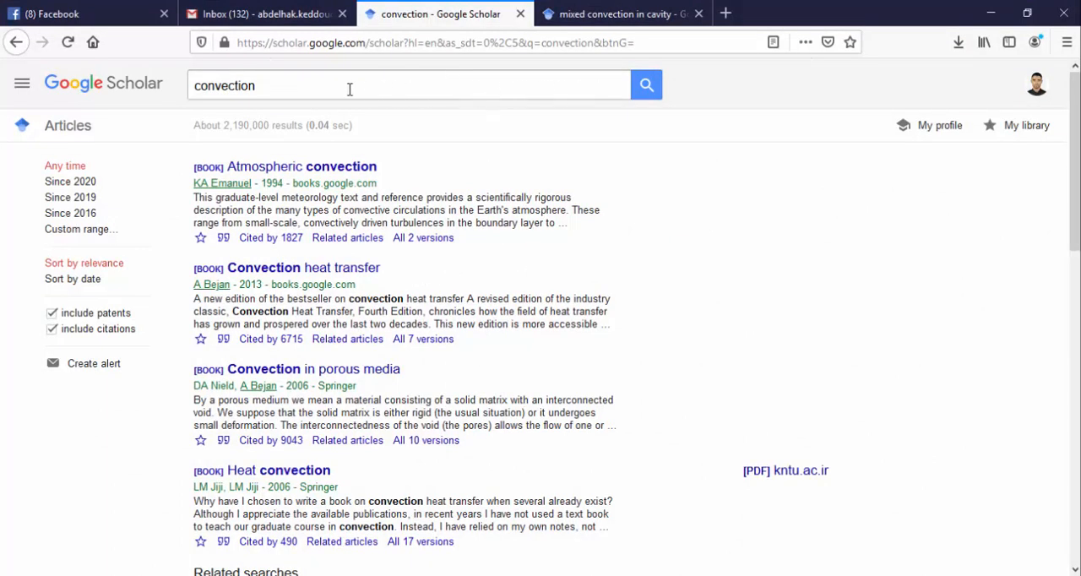
pyautogui.click(647, 88)
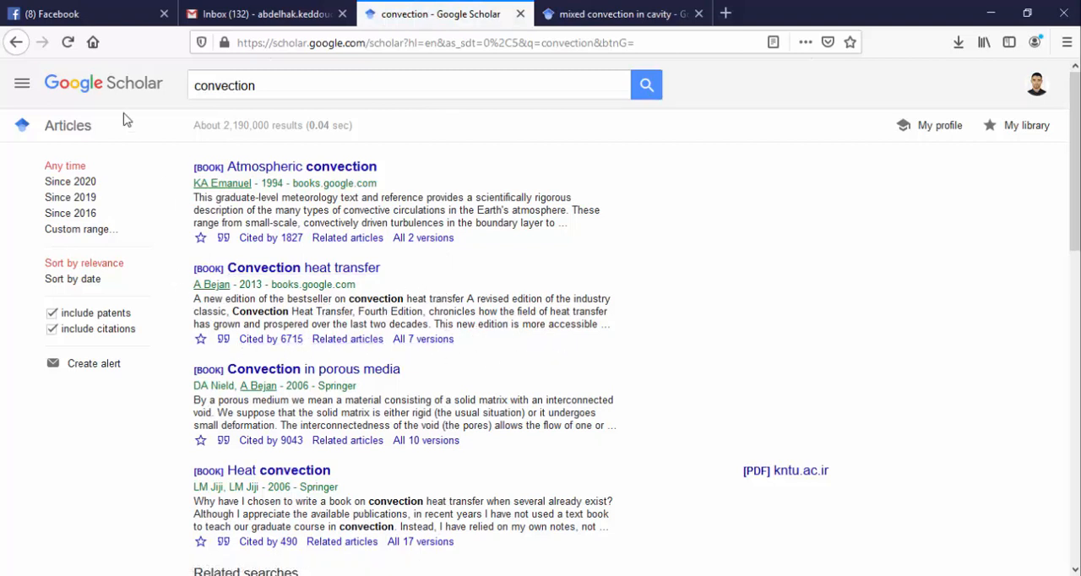
pyautogui.click(22, 83)
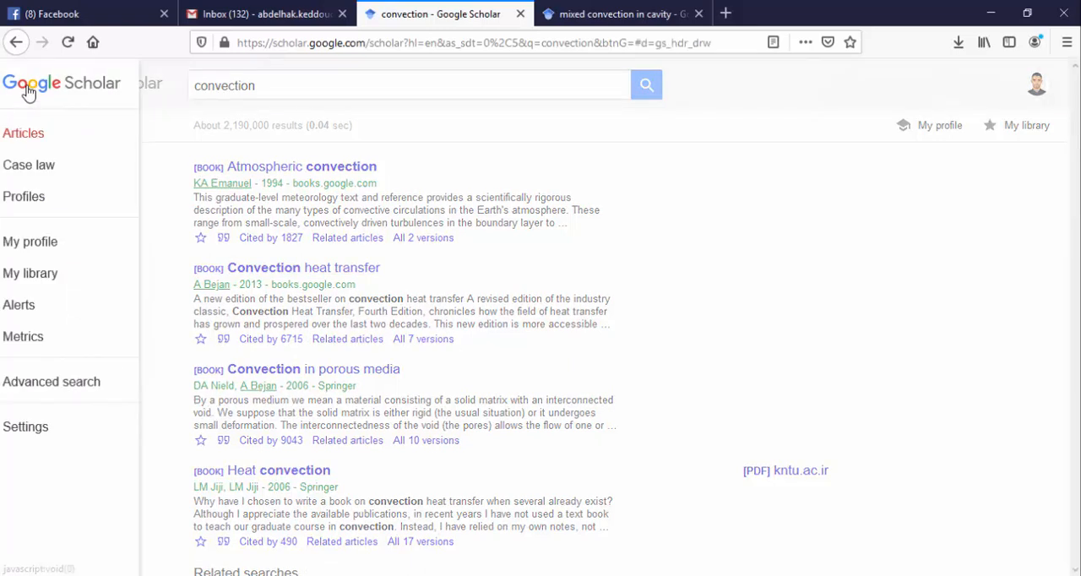
pyautogui.click(52, 432)
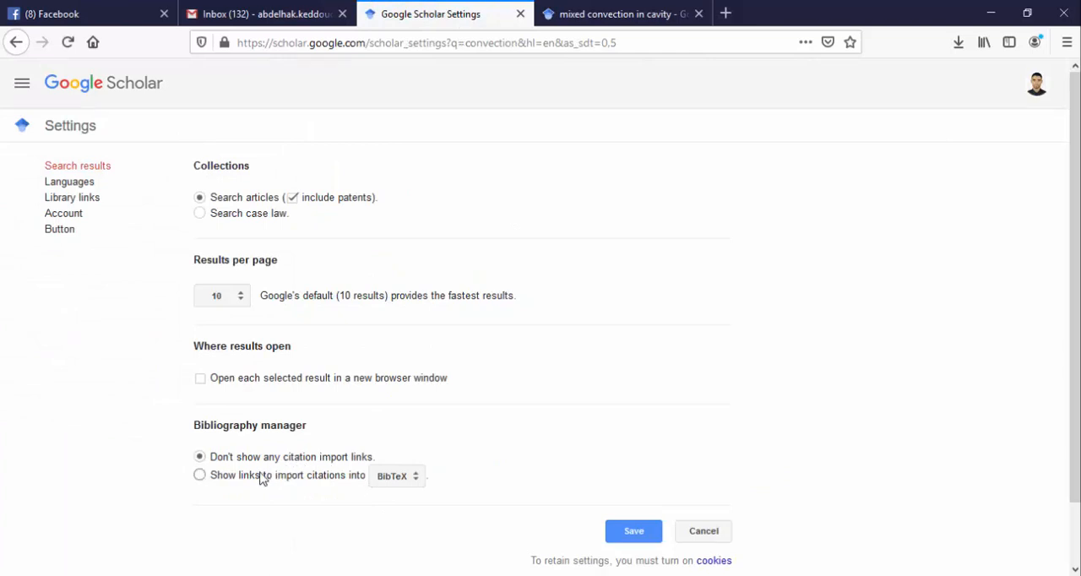
pyautogui.click(318, 481)
pyautogui.click(390, 480)
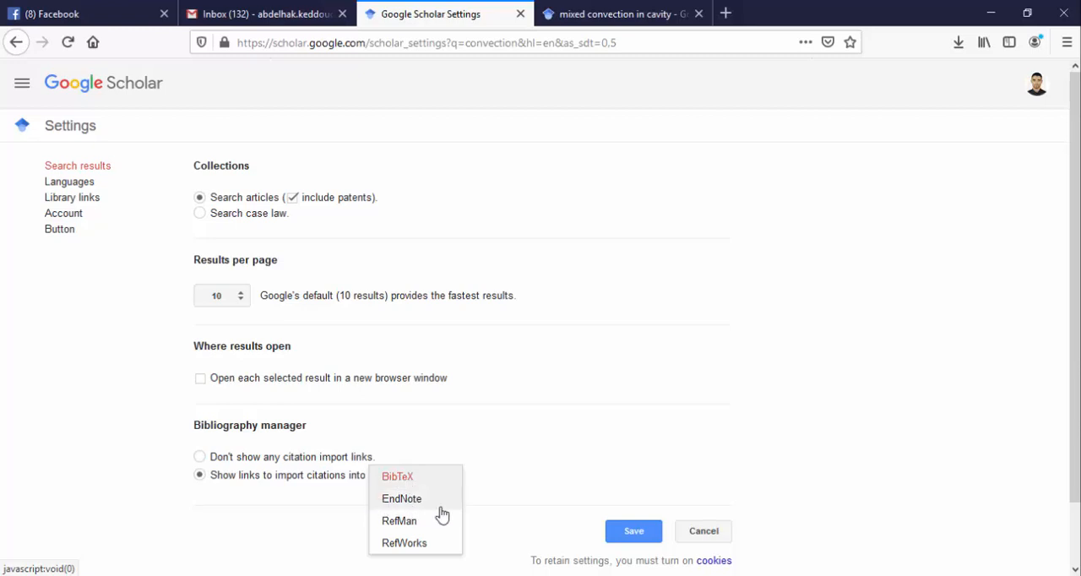
pyautogui.click(414, 506)
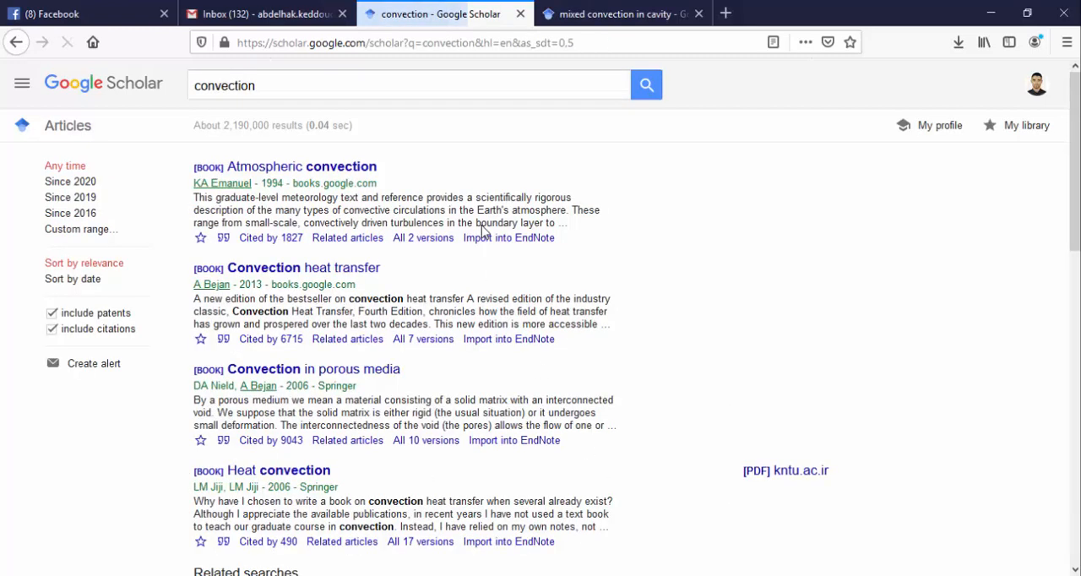
# Save the EndNote import file for the "Convection heat transfer" book from the search results.
pyautogui.rightClick(504, 345)
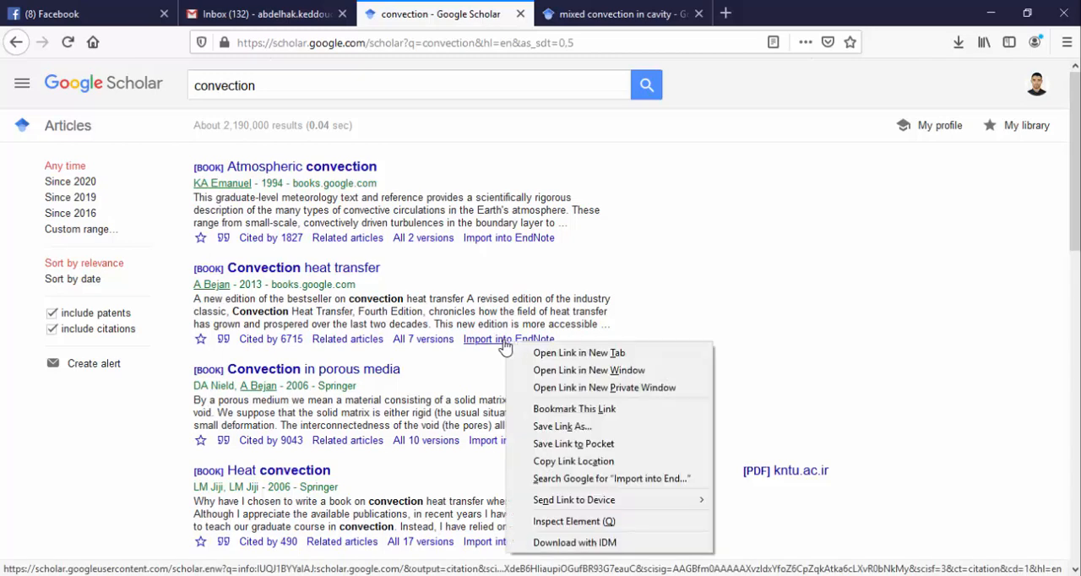
pyautogui.click(547, 353)
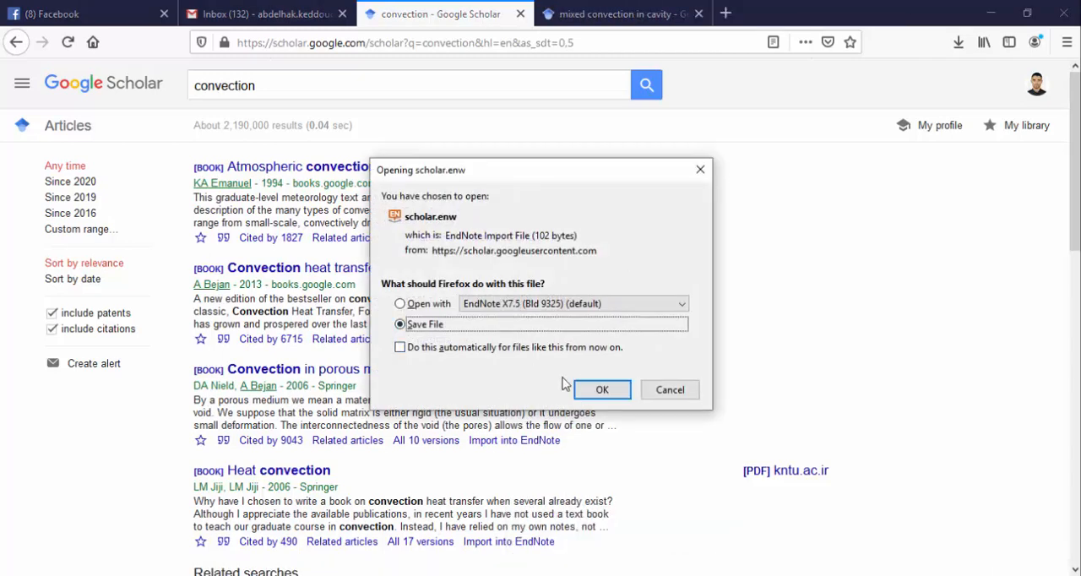
pyautogui.click(602, 389)
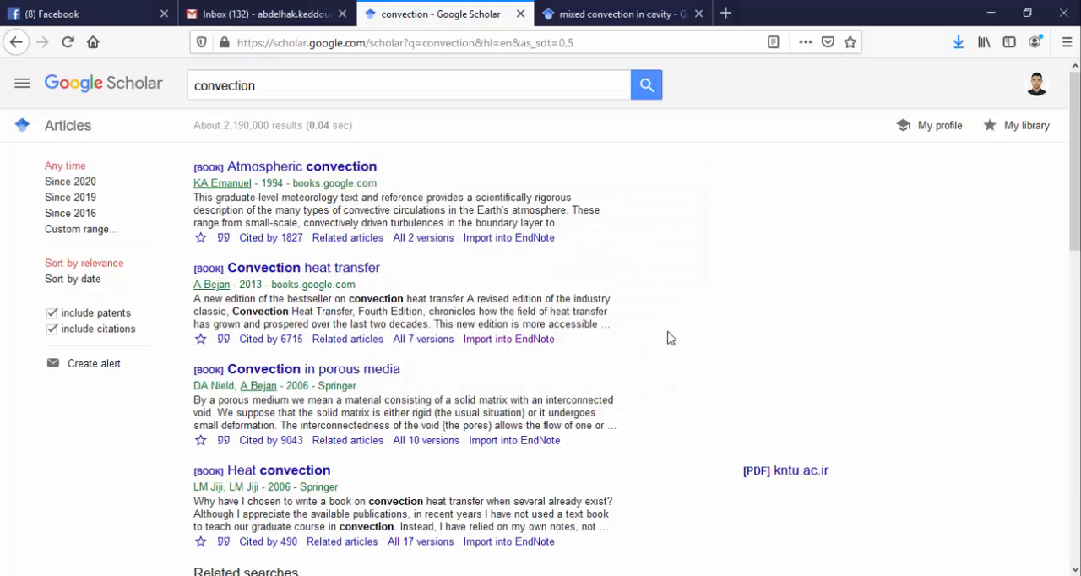
# Import the downloaded scholar(1) file into the EndNote library and delete the imported "Convection heat transfer" reference.
pyautogui.click(958, 42)
pyautogui.click(949, 81)
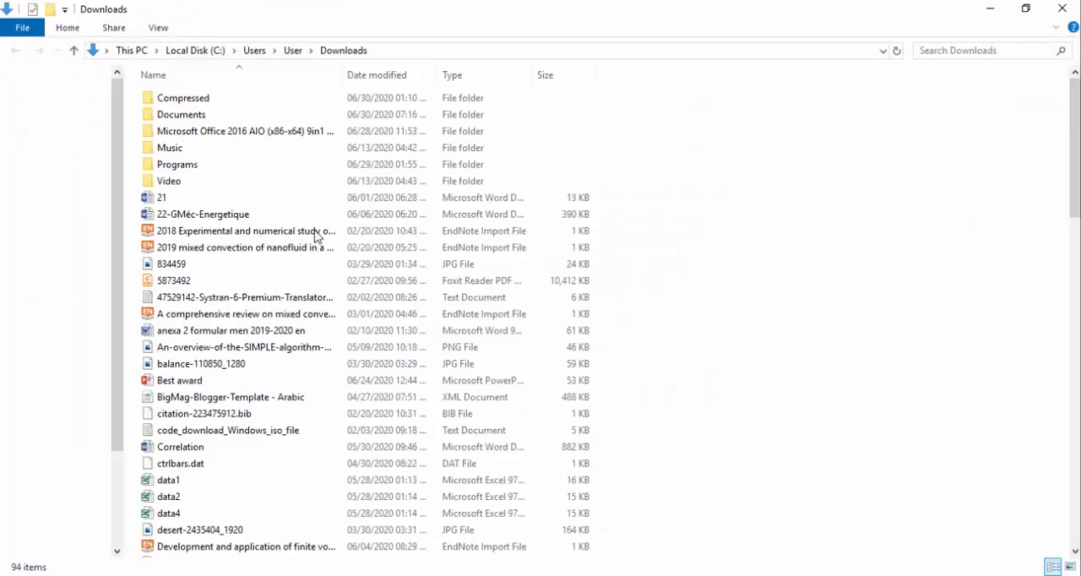
pyautogui.scroll(-3, 260, 246)
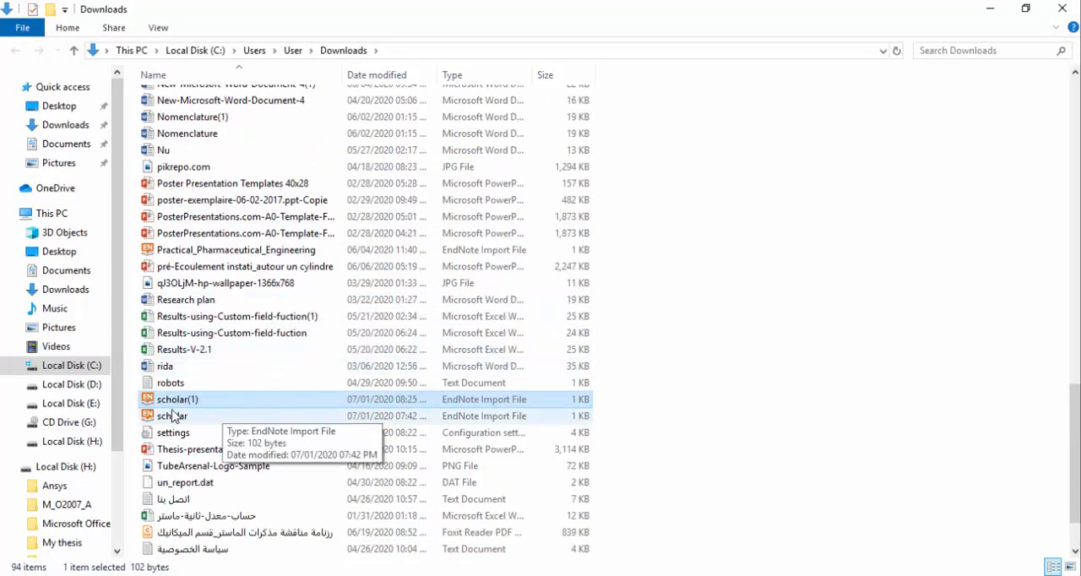
pyautogui.doubleClick(186, 404)
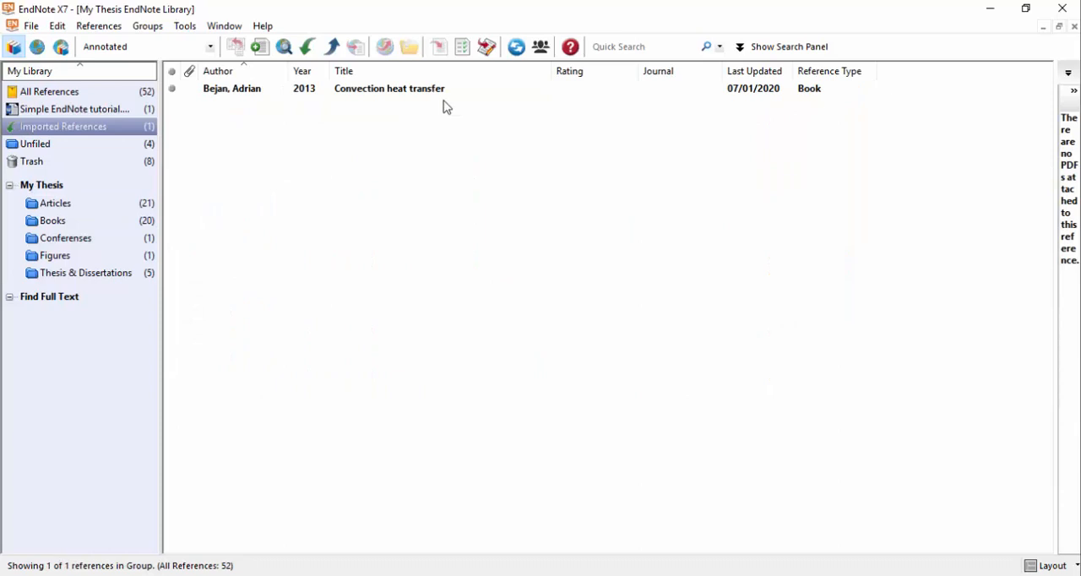
pyautogui.click(431, 92)
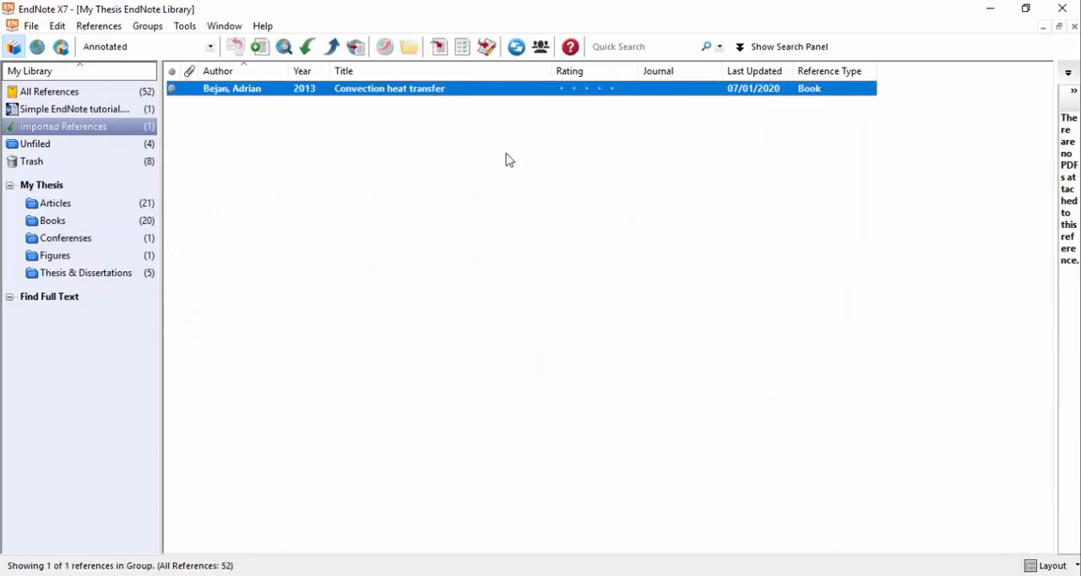
pyautogui.press('Delete')
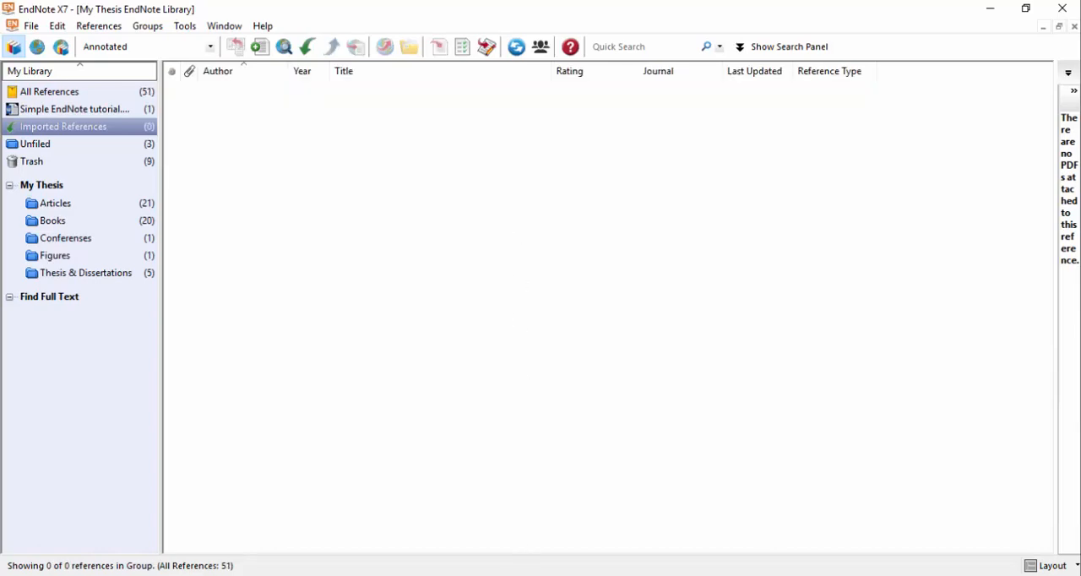
# Switch to the Word document and add a space after "across the medium" in the I.1.1 Conduction paragraph.
pyautogui.moveTo(490, 574)
pyautogui.click(484, 519)
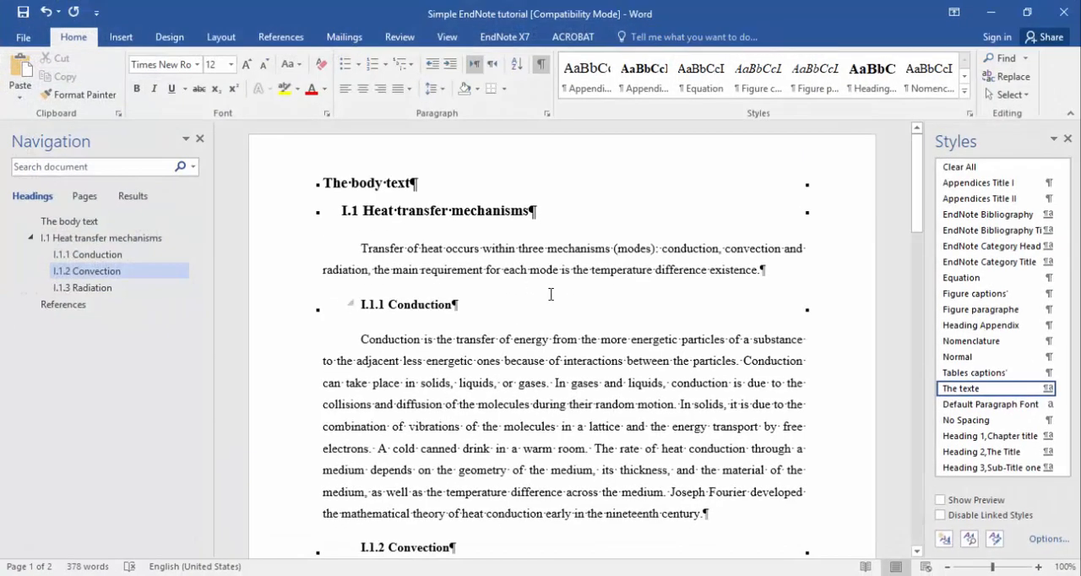
pyautogui.click(664, 494)
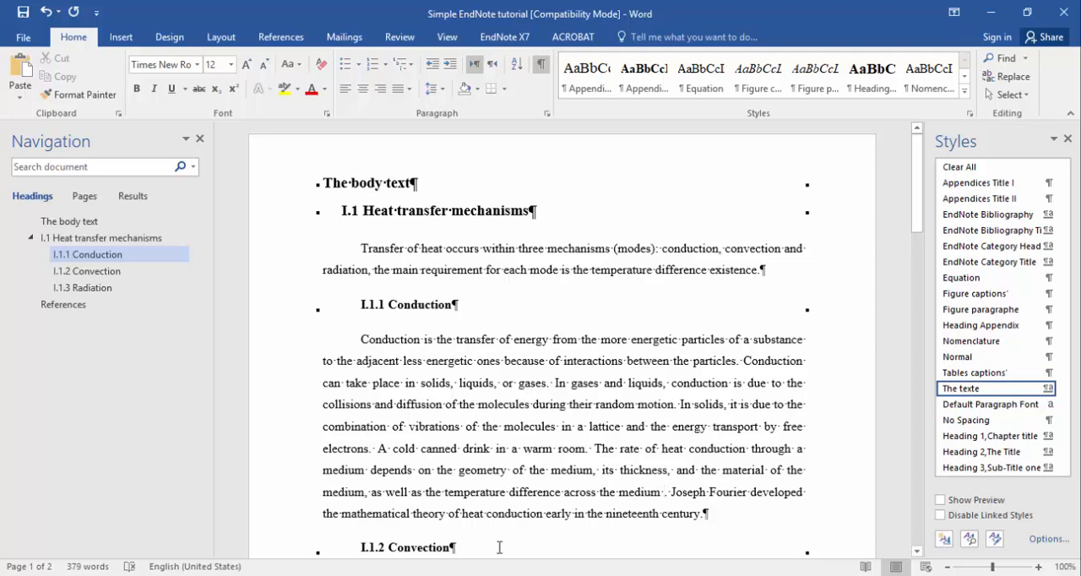
# In EndNote, select the 2015 "Heat and mass transfer: fundamentals and applications" reference in the Books group.
pyautogui.click(449, 574)
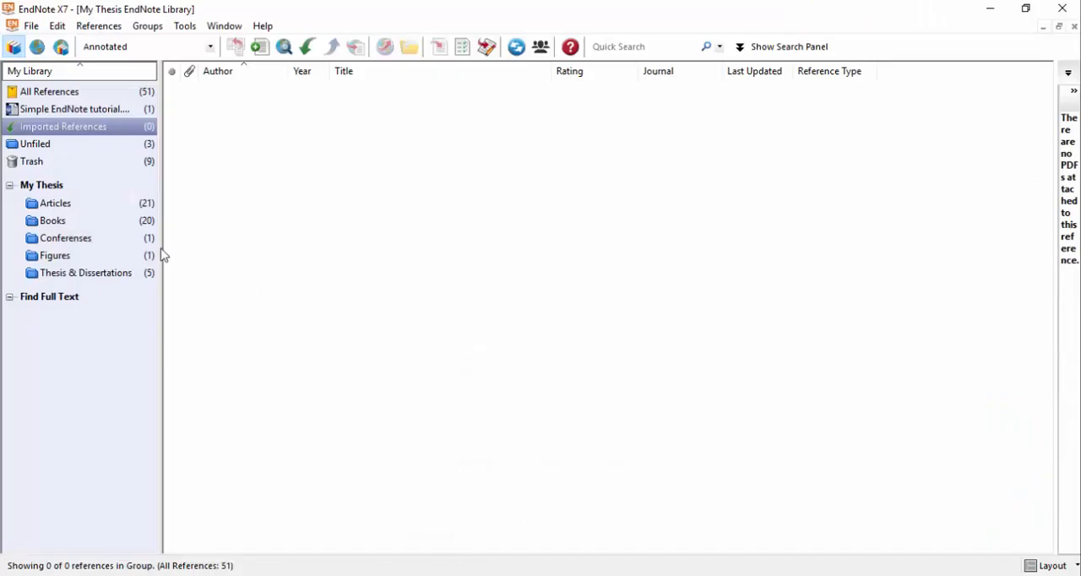
pyautogui.click(121, 205)
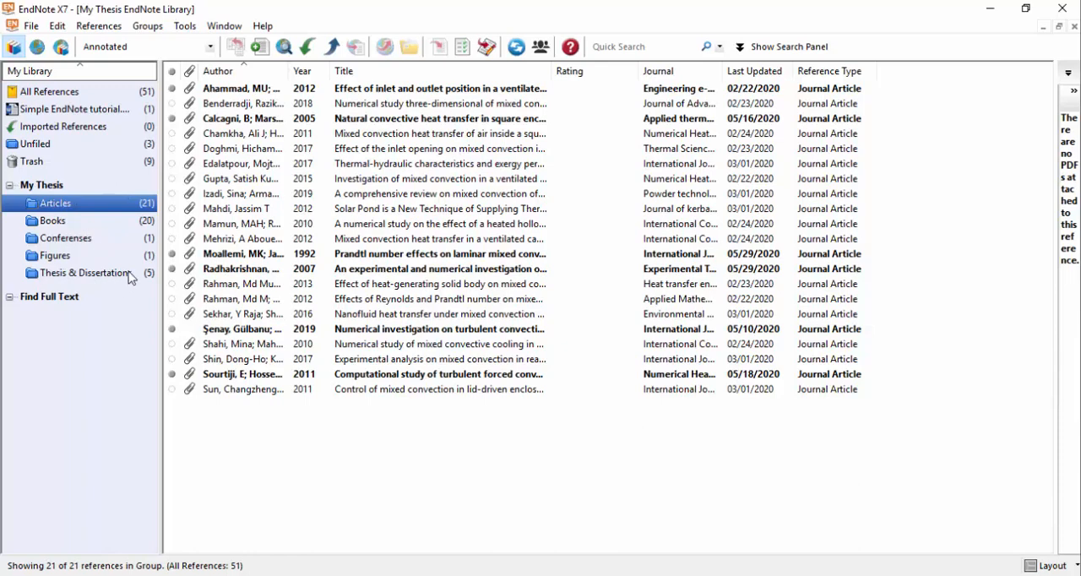
pyautogui.click(124, 224)
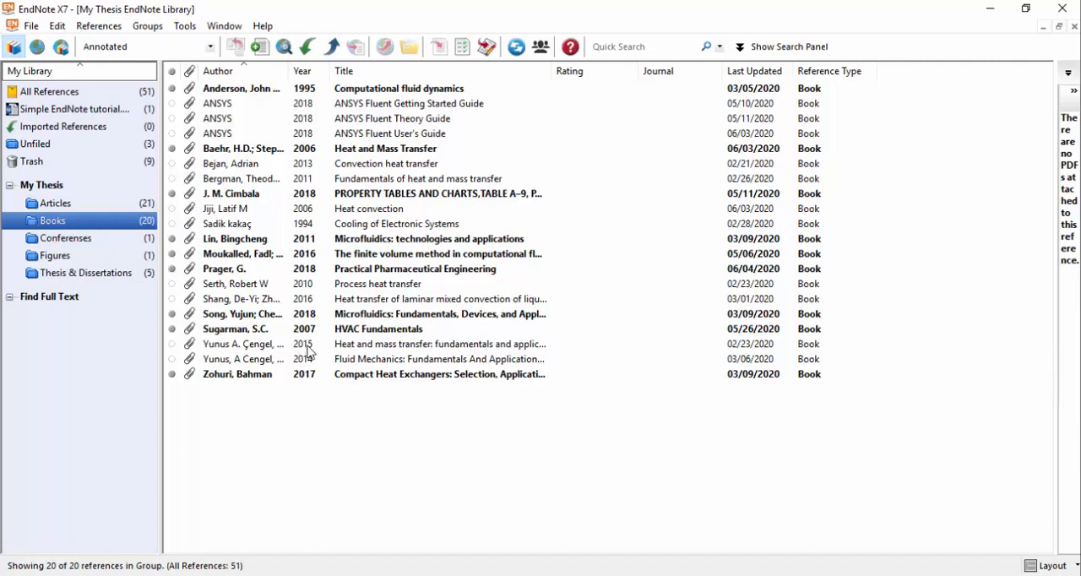
pyautogui.click(381, 348)
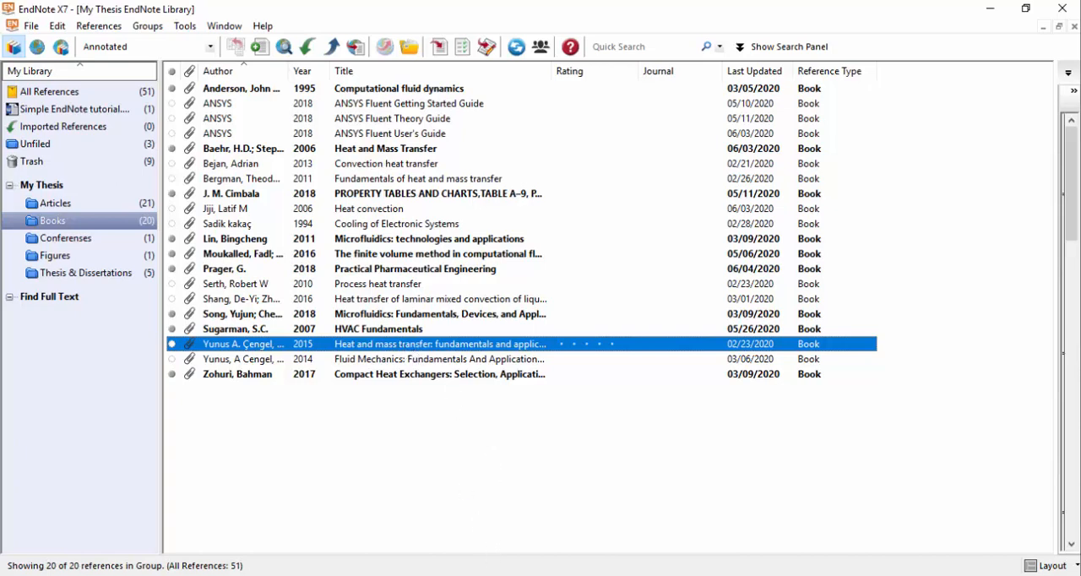
pyautogui.hotkey('alt', 'Tab')
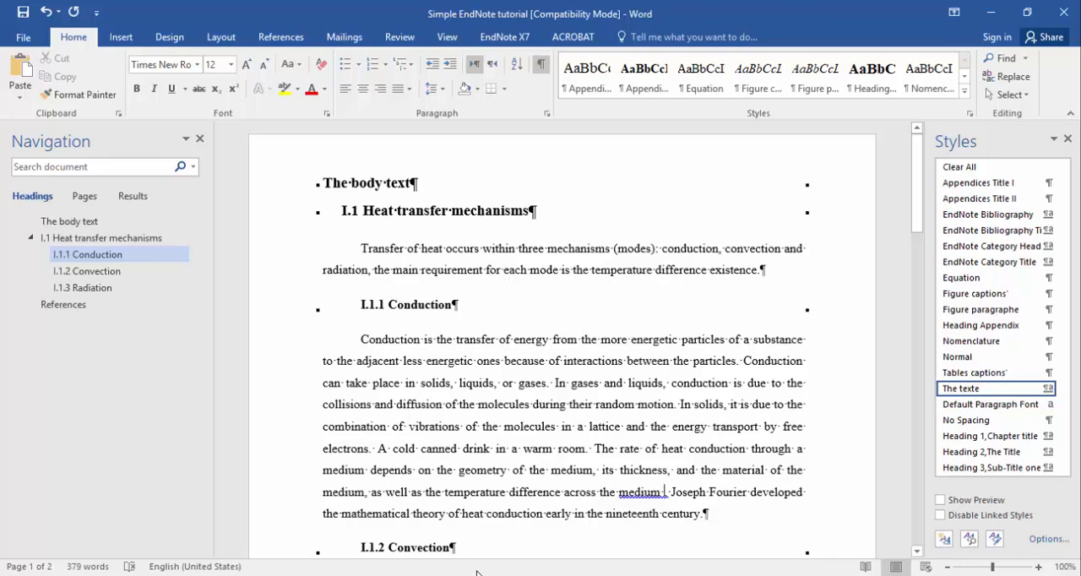
pyautogui.hotkey('alt', 'Tab')
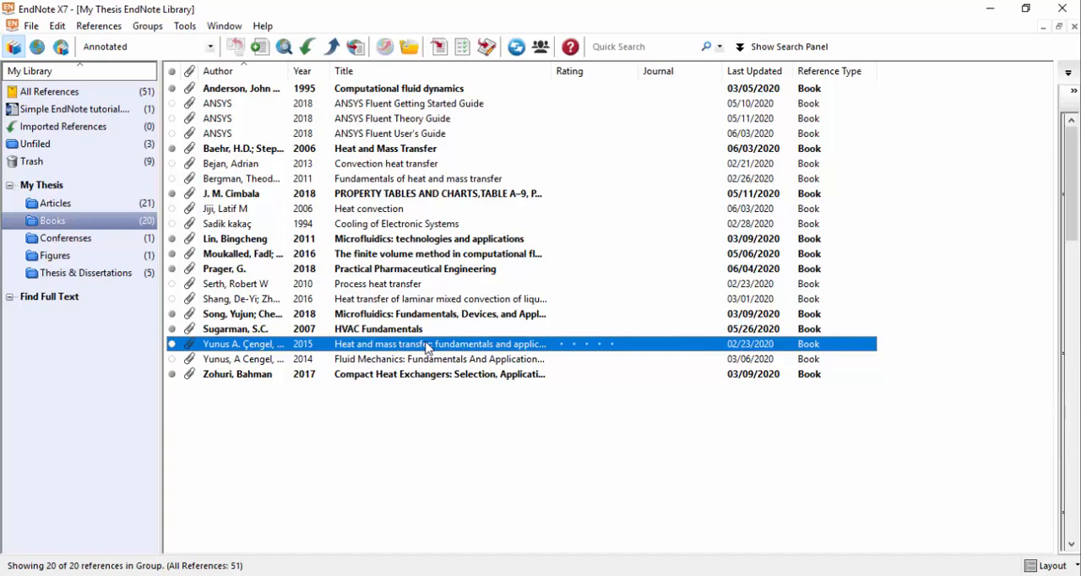
# Back in Word, browse the available EndNote citation styles and choose IEEE for the document.
pyautogui.hotkey('alt', 'Tab')
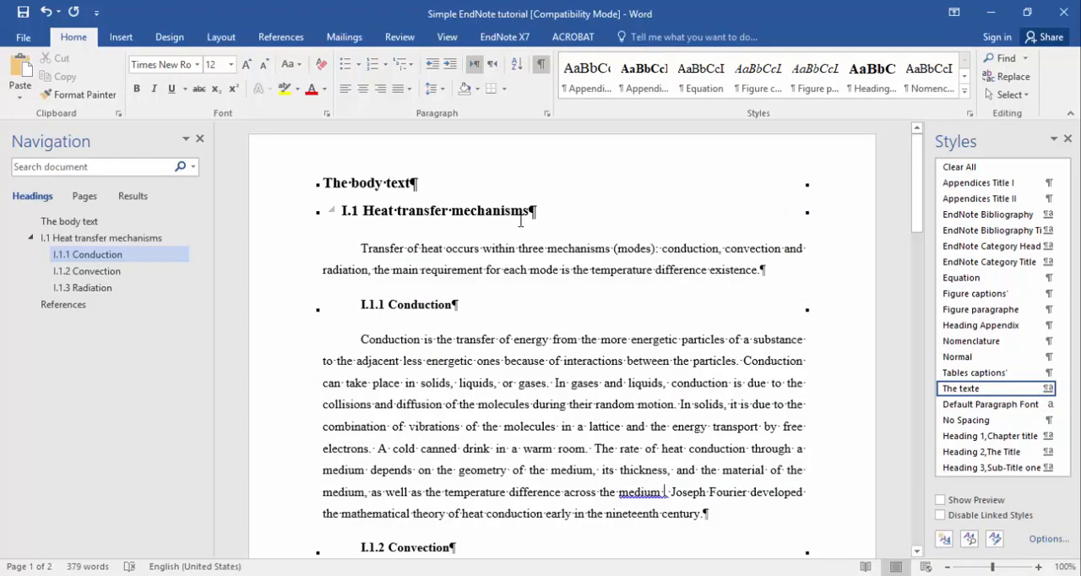
pyautogui.click(505, 38)
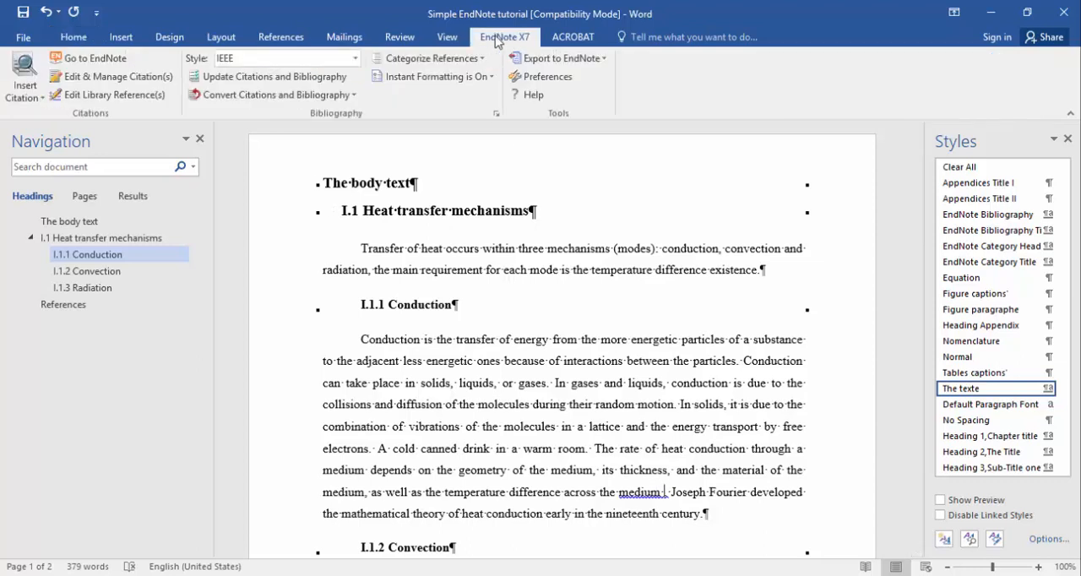
pyautogui.click(355, 66)
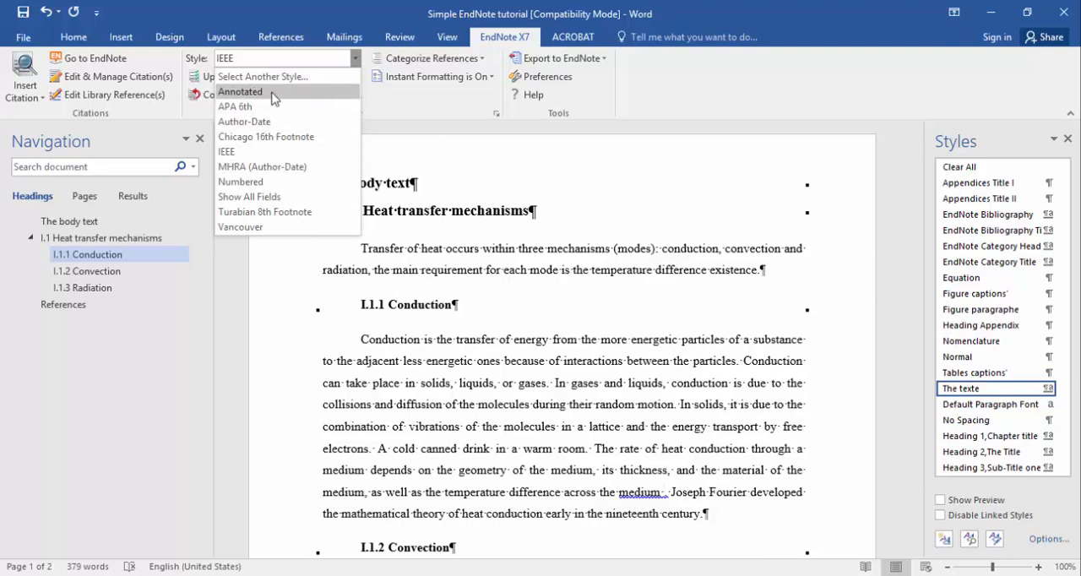
pyautogui.click(262, 160)
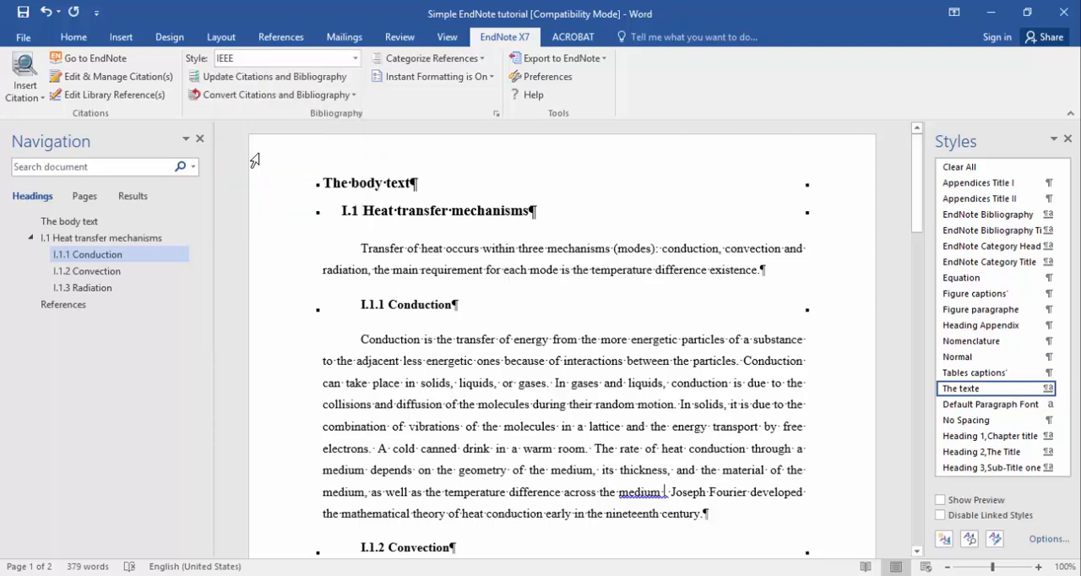
pyautogui.click(357, 59)
pyautogui.click(279, 73)
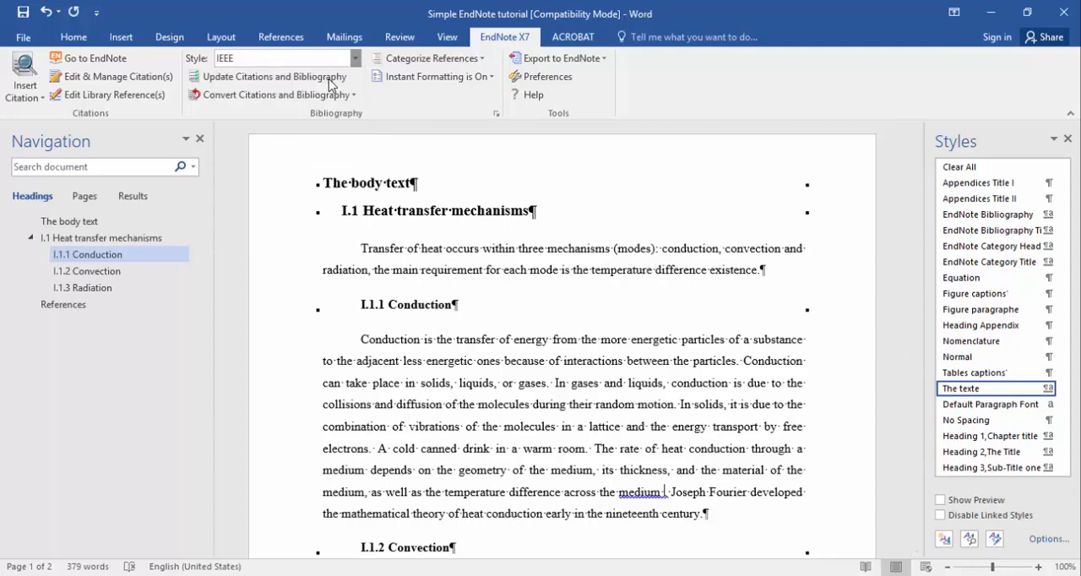
pyautogui.scroll(-10, 591, 287)
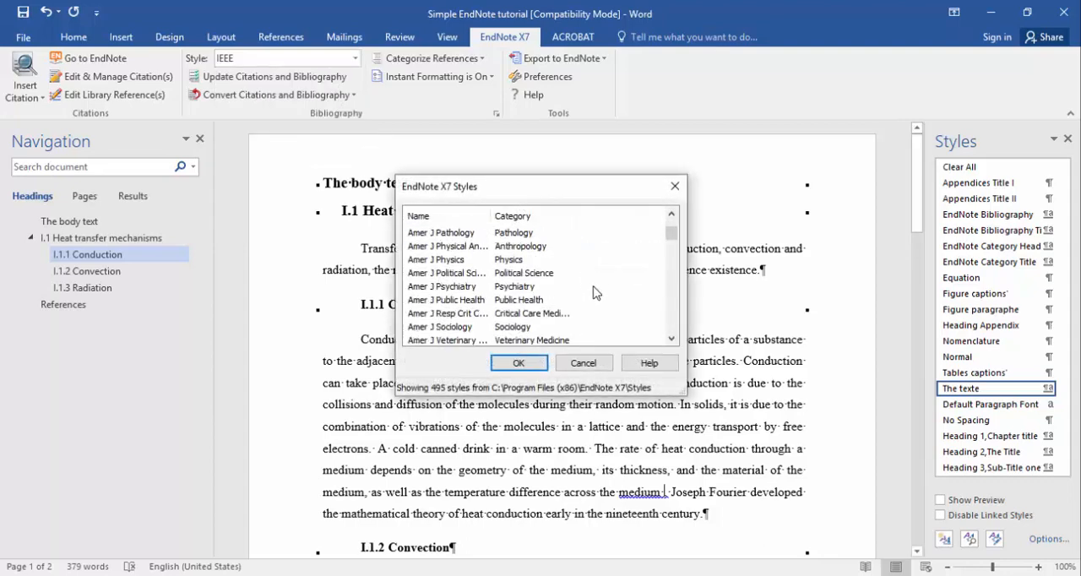
pyautogui.click(583, 363)
pyautogui.click(355, 59)
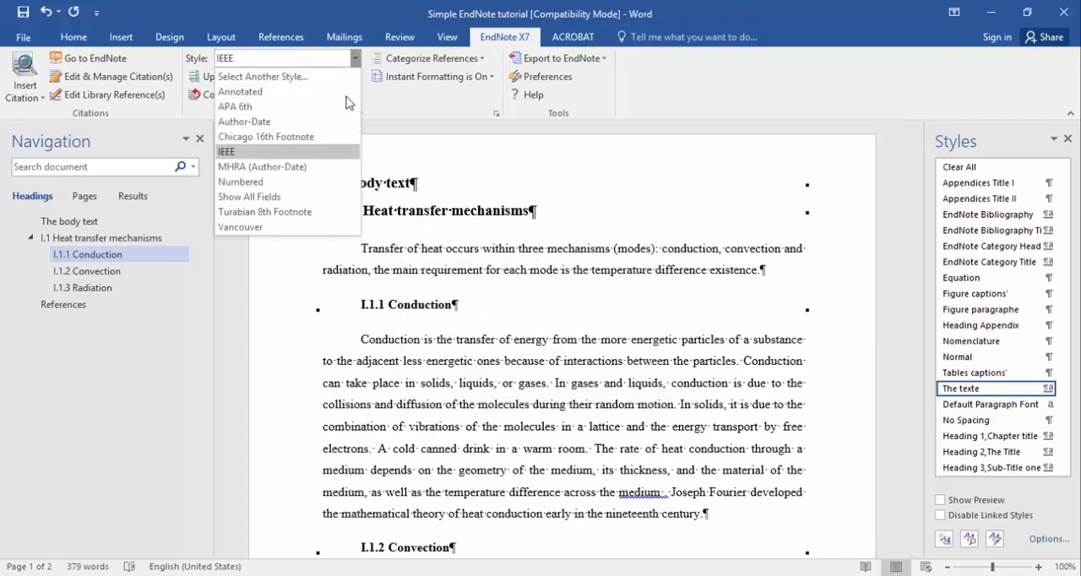
pyautogui.click(253, 155)
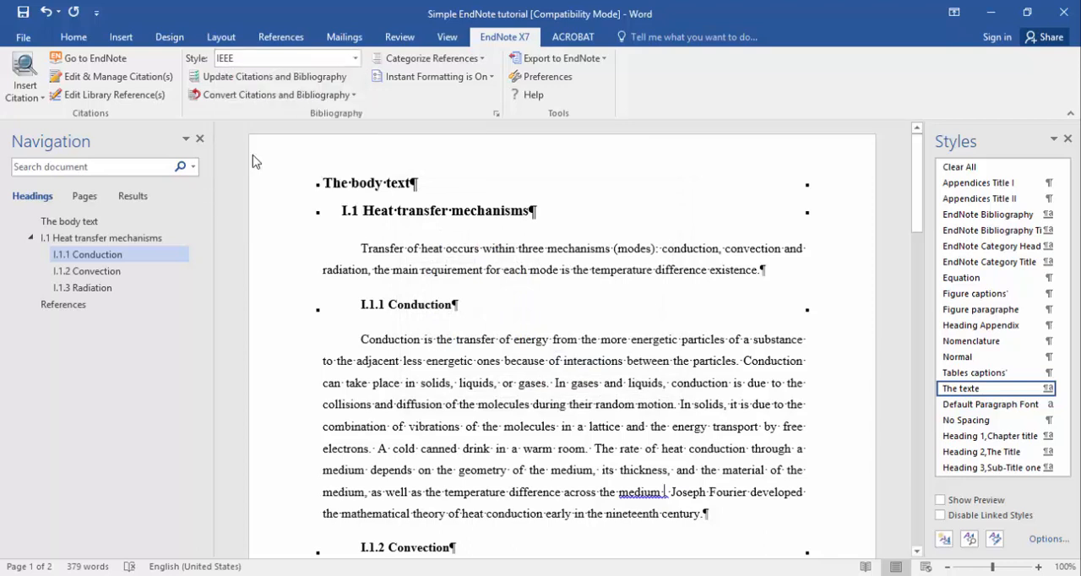
# Insert the selected EndNote citation after "medium" in the Conduction paragraph and check its entry under References.
pyautogui.click(17, 99)
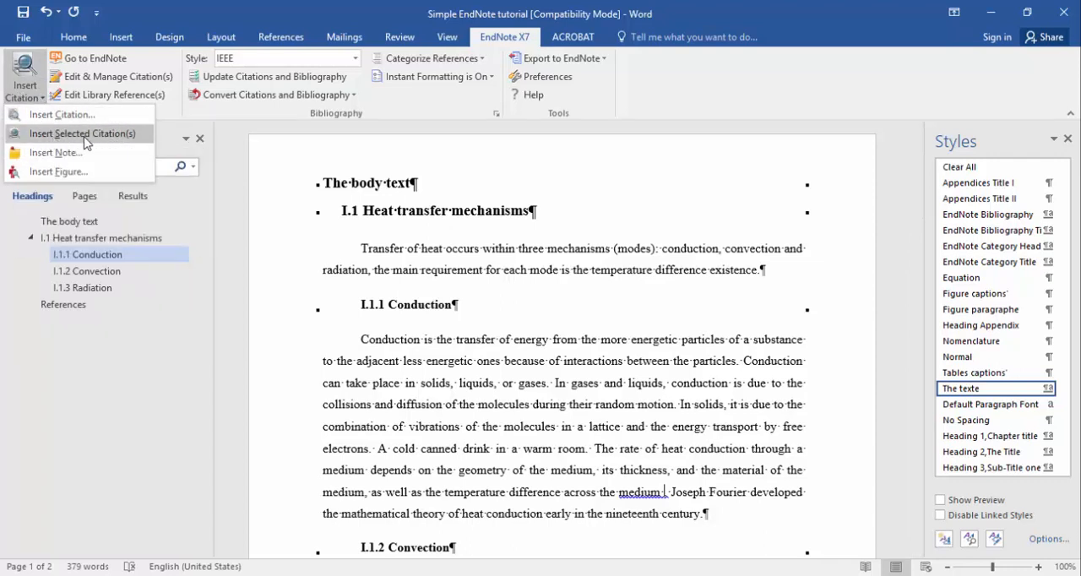
pyautogui.click(72, 137)
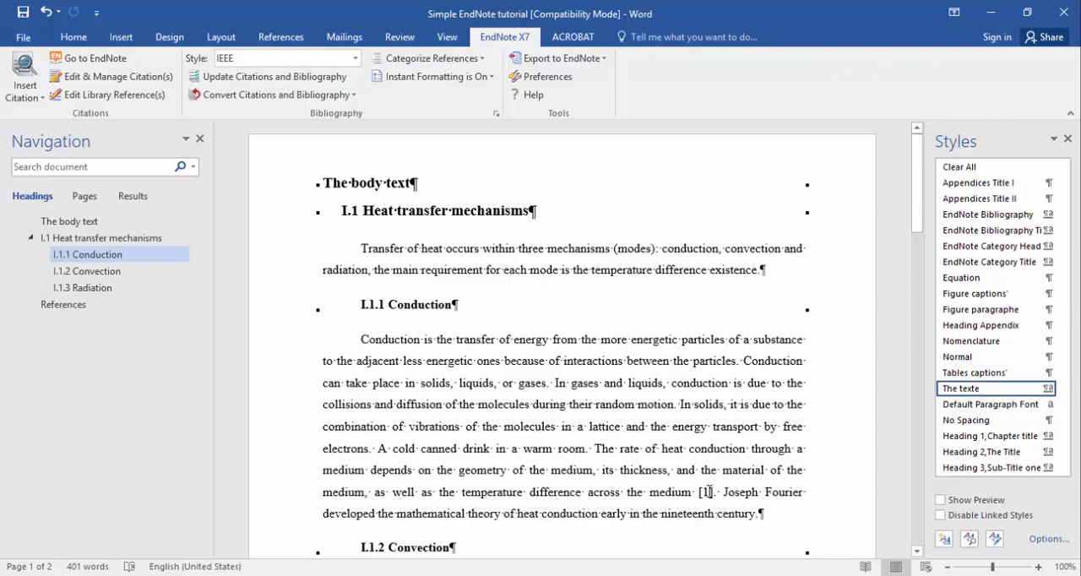
pyautogui.scroll(-15, 686, 408)
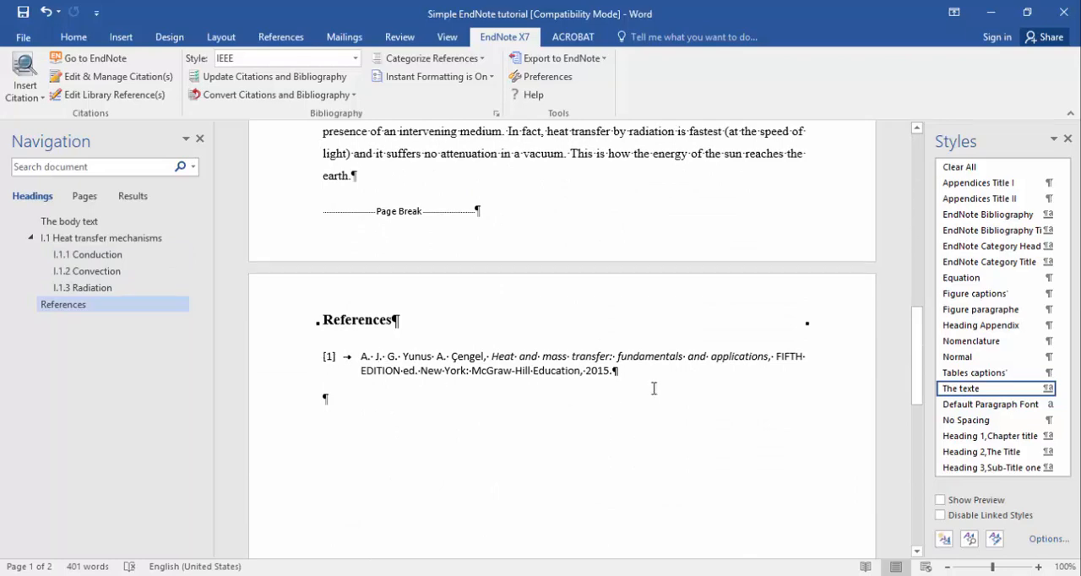
pyautogui.scroll(15, 652, 387)
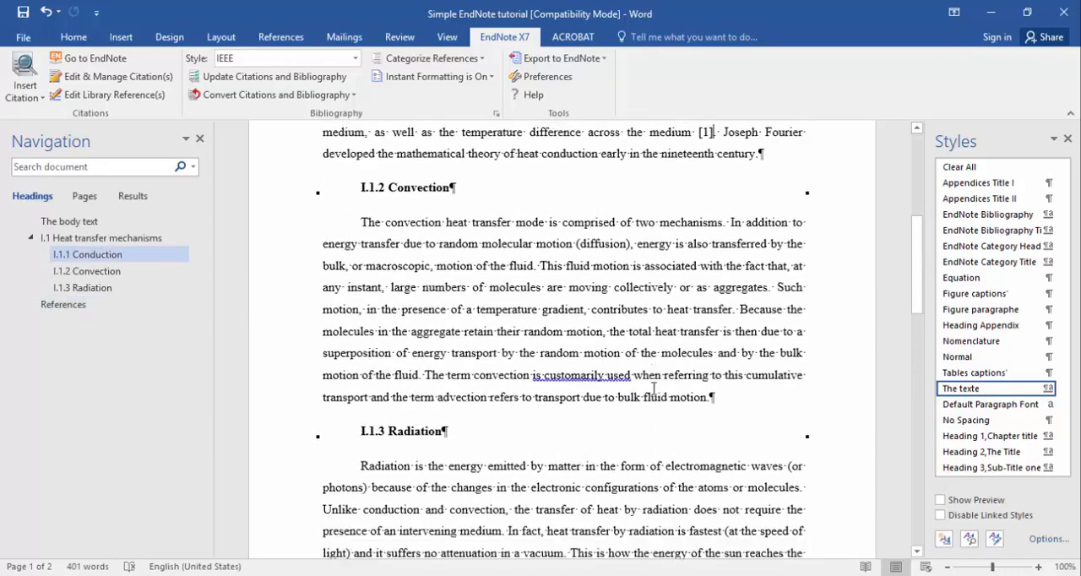
pyautogui.scroll(-5, 653, 388)
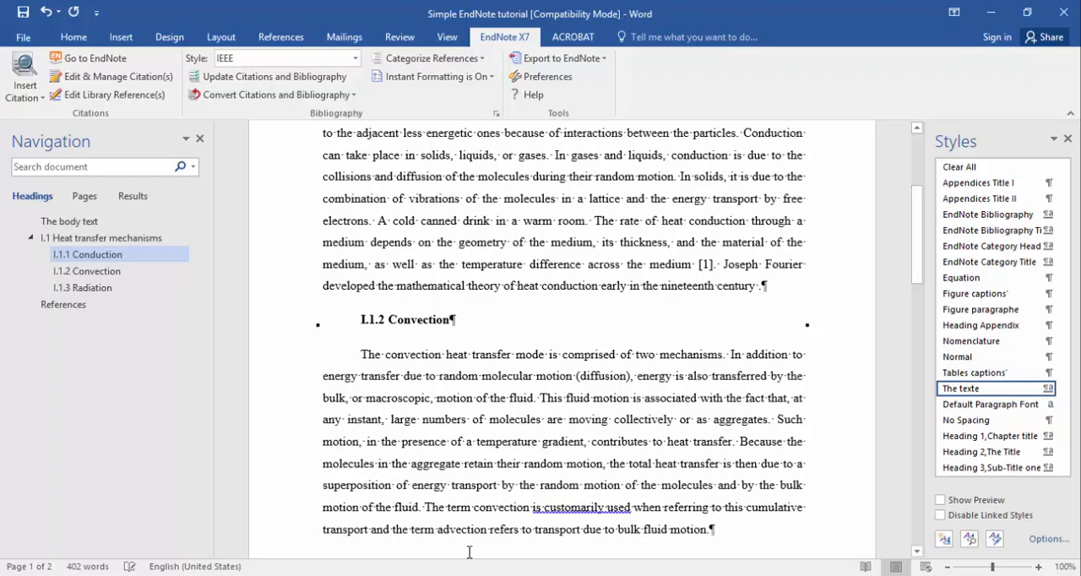
# Select the 2010 "Process heat transfer" reference in EndNote and insert it as a citation after "century" in the Word document's Conduction paragraph.
pyautogui.click(456, 575)
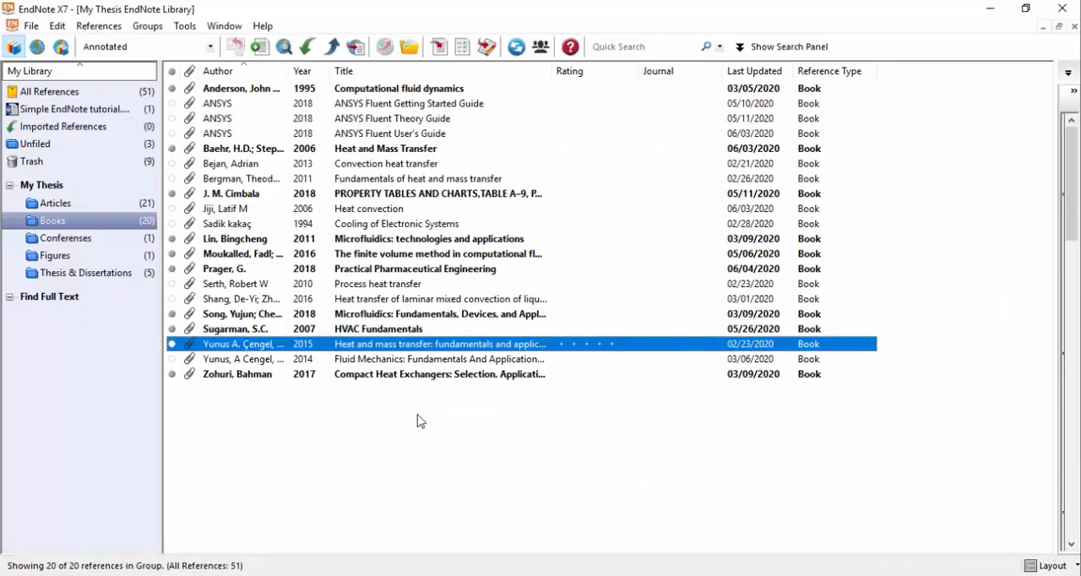
pyautogui.click(240, 285)
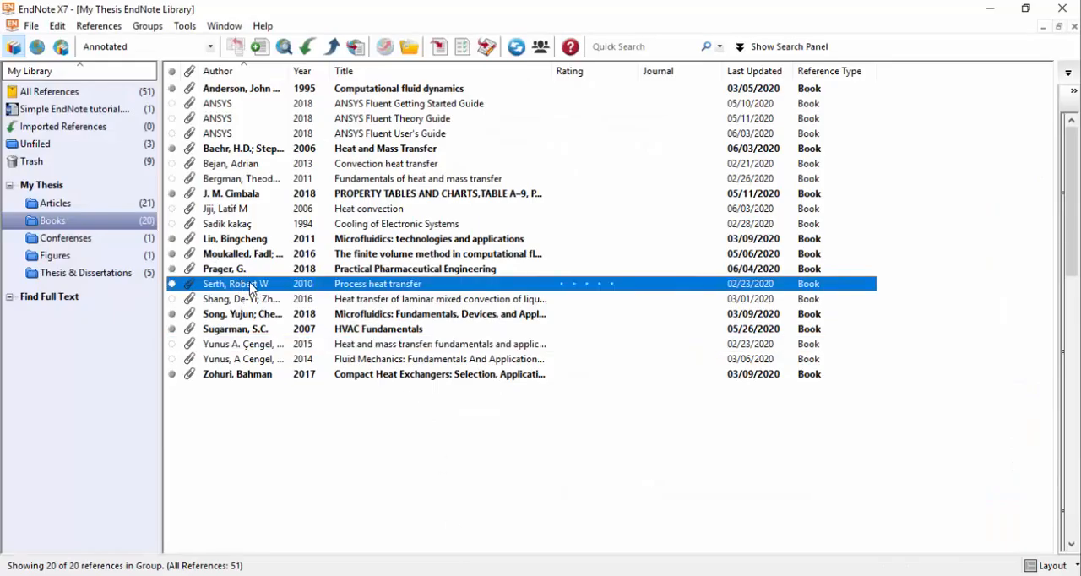
pyautogui.click(431, 575)
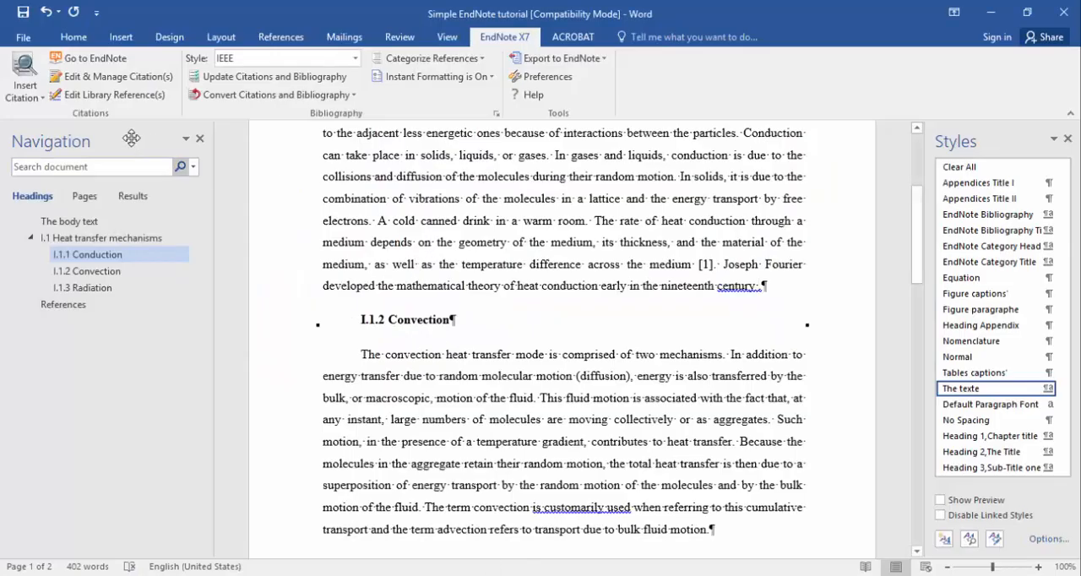
pyautogui.click(27, 98)
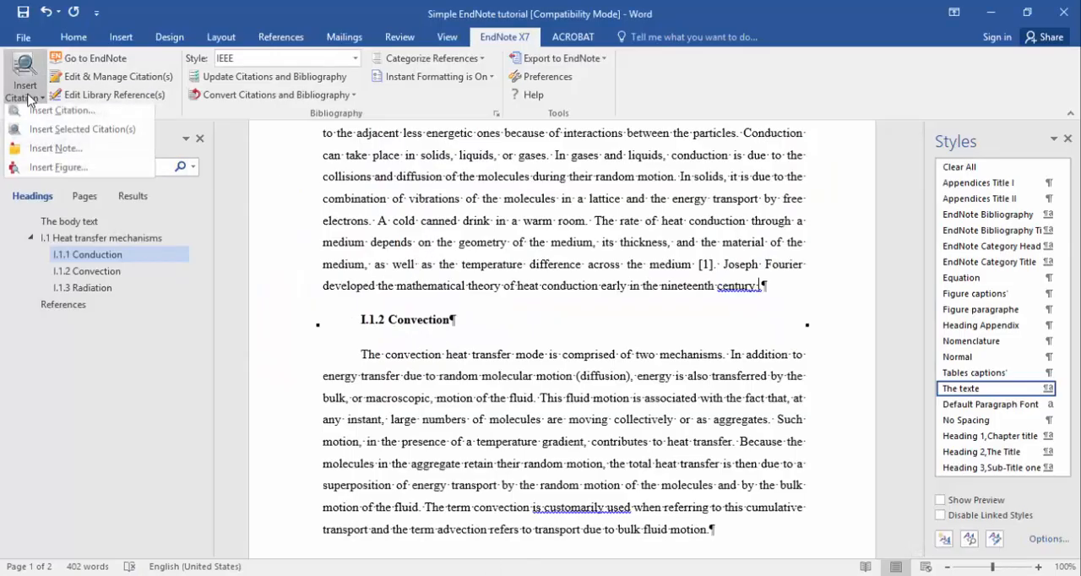
pyautogui.click(34, 135)
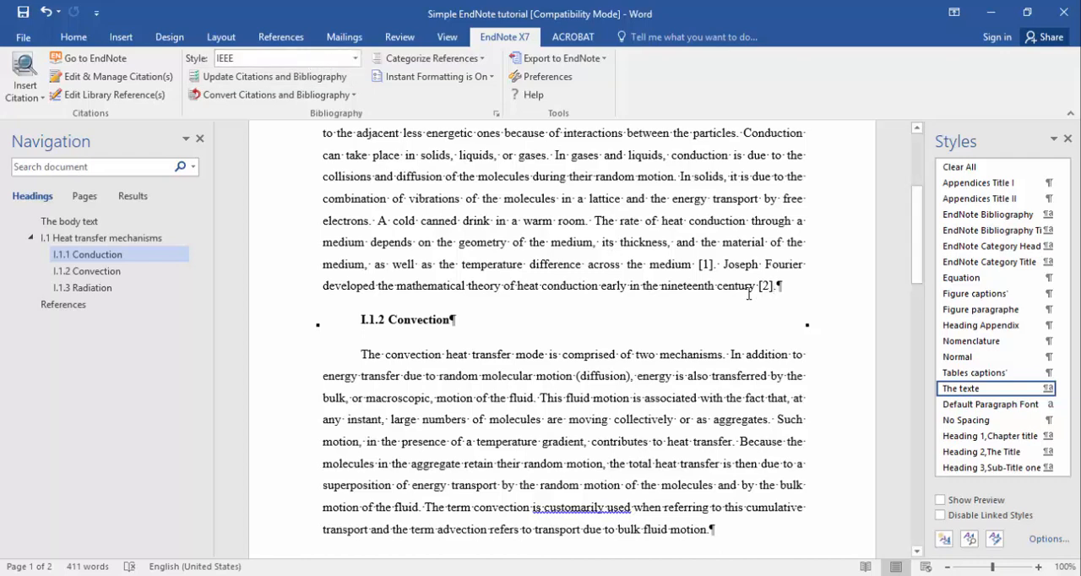
# Add a space after "fluid motion" in the Convection paragraph and cite EndNote's 2011 "Fundamentals of heat and mass transfer" reference there.
pyautogui.scroll(-3, 748, 294)
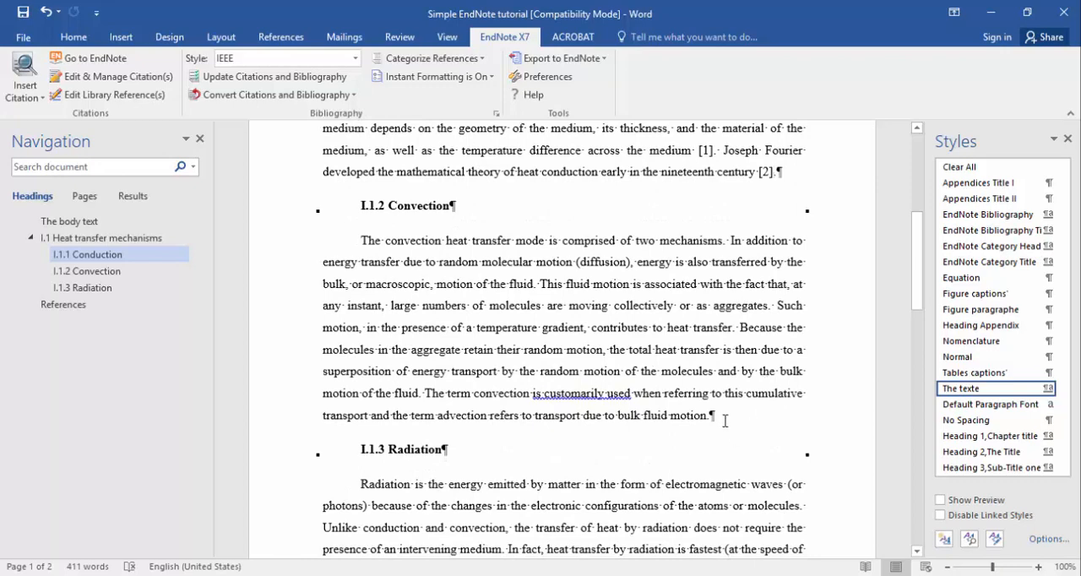
pyautogui.click(720, 417)
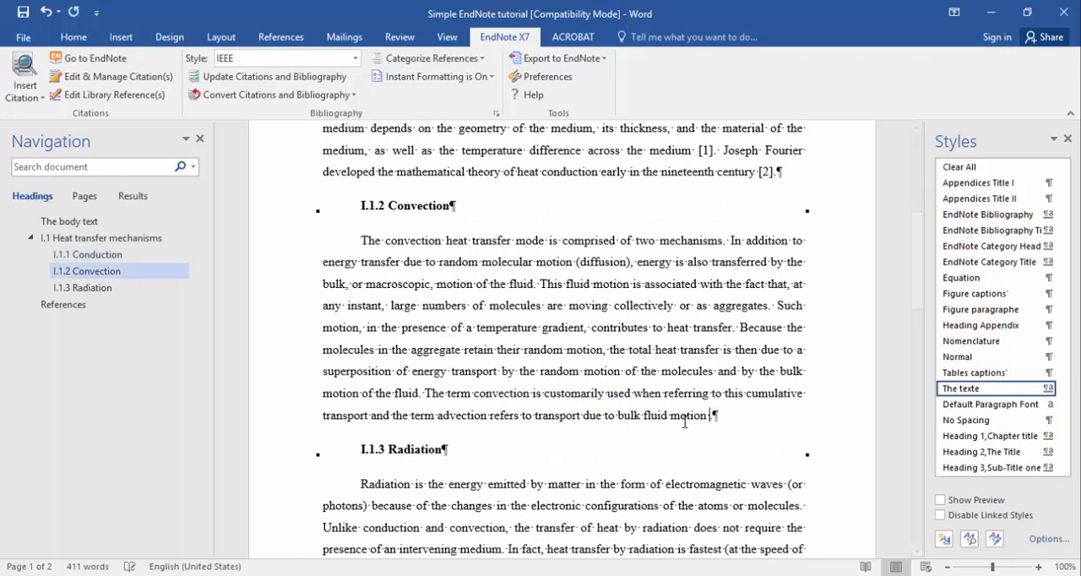
pyautogui.click(484, 575)
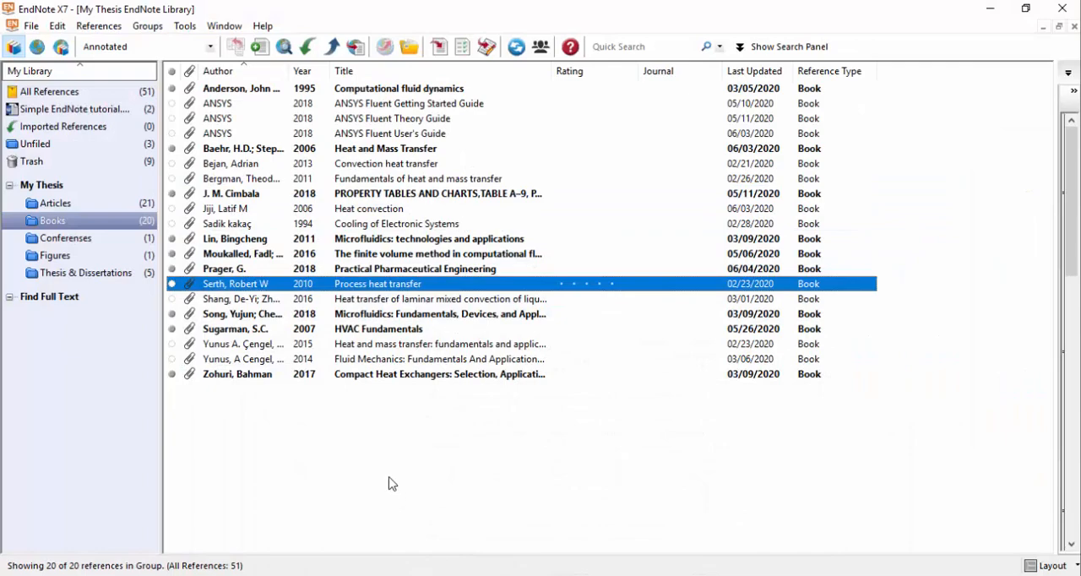
pyautogui.click(238, 180)
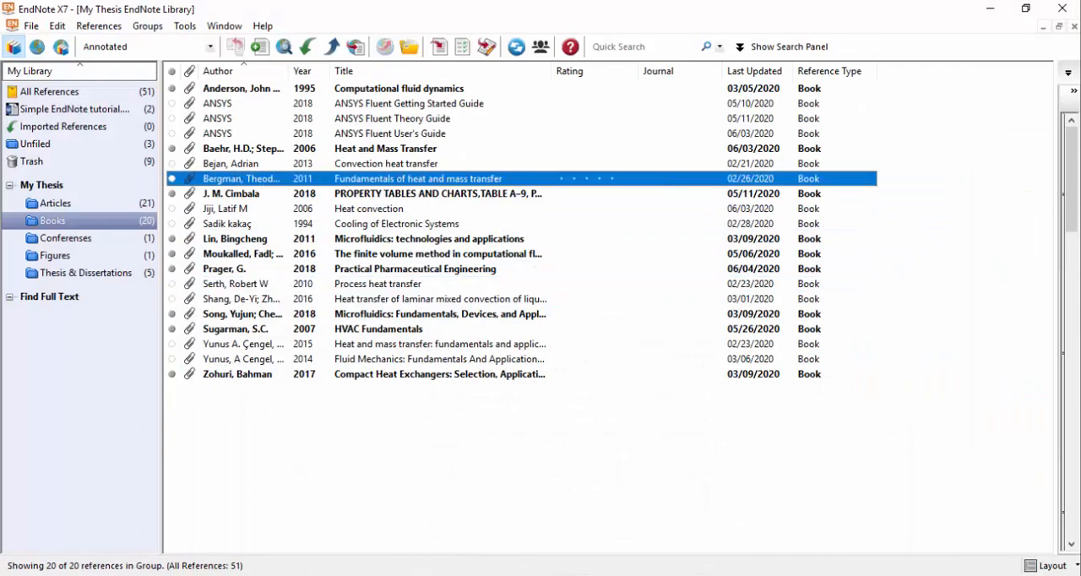
pyautogui.click(484, 575)
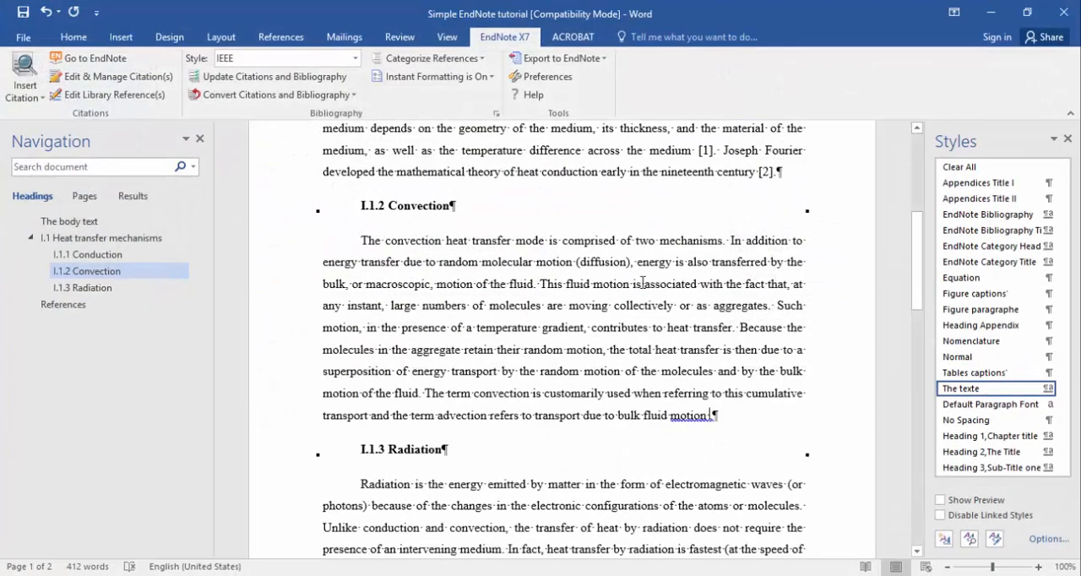
pyautogui.click(34, 99)
pyautogui.click(55, 110)
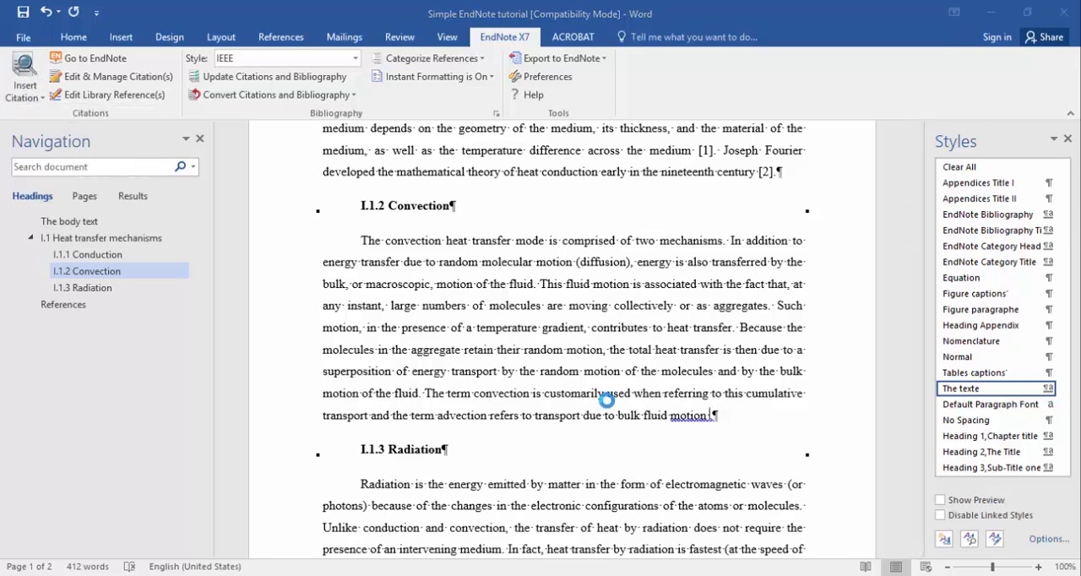
# Add a space after "earth" in the I.1.3 Radiation paragraph and check the first citation in the Conduction paragraph.
pyautogui.scroll(-3, 733, 435)
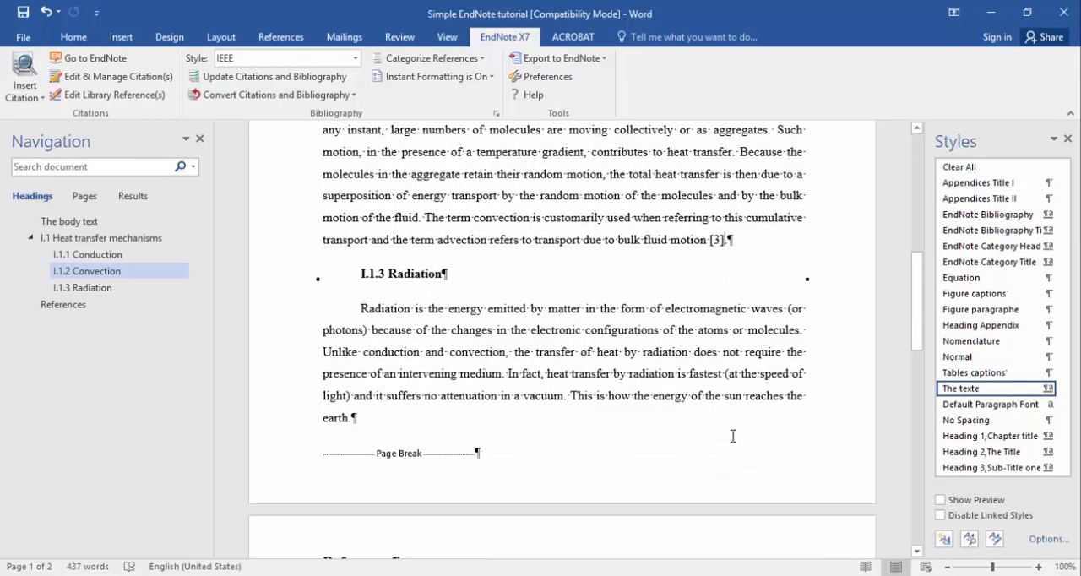
pyautogui.click(348, 404)
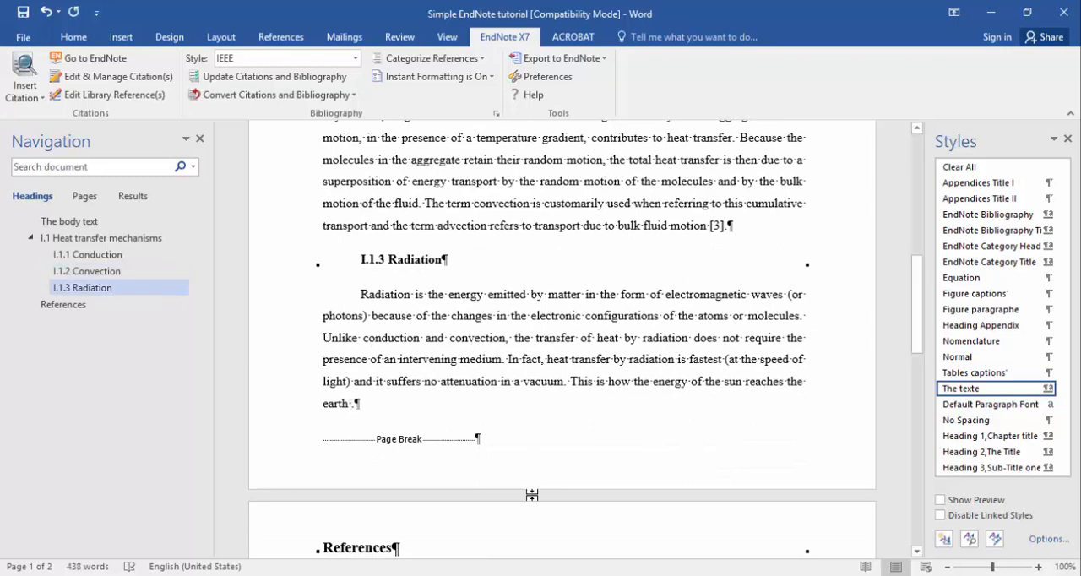
pyautogui.hotkey('ctrl', 'z')
pyautogui.scroll(2, 689, 224)
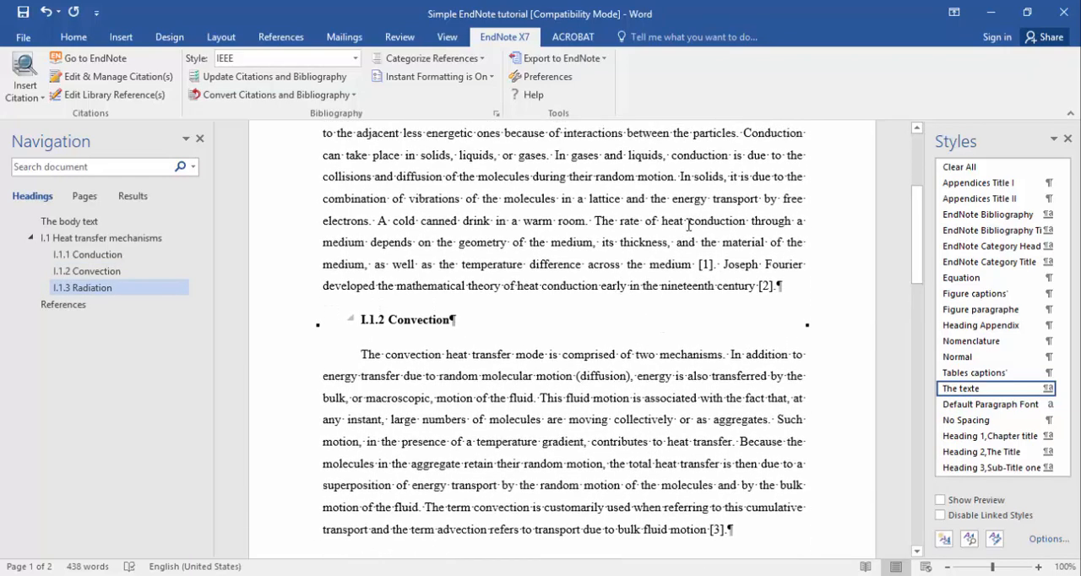
pyautogui.click(695, 264)
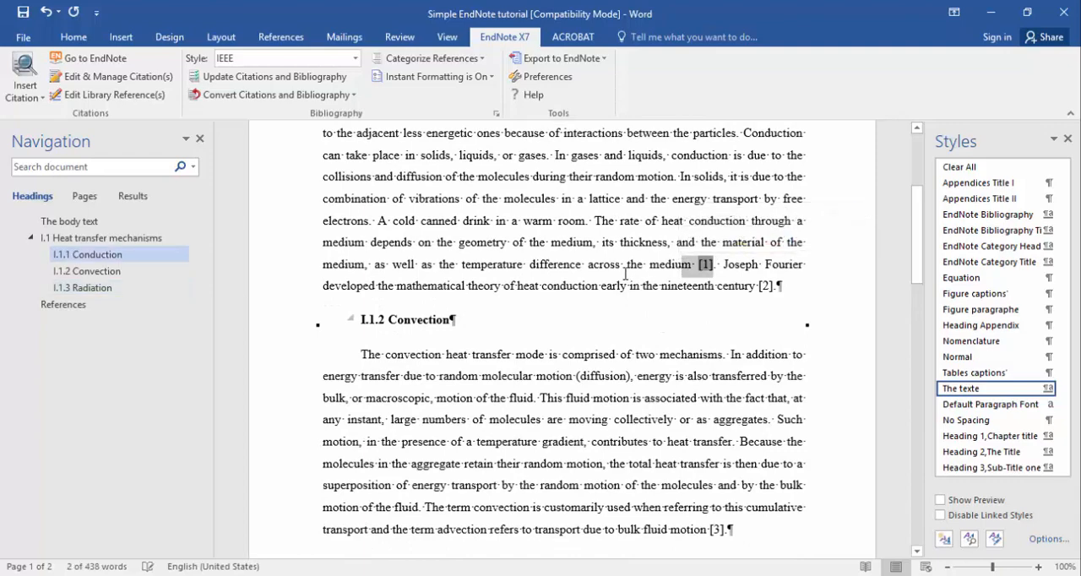
pyautogui.click(638, 269)
pyautogui.scroll(-3, 641, 271)
pyautogui.scroll(-10, 641, 271)
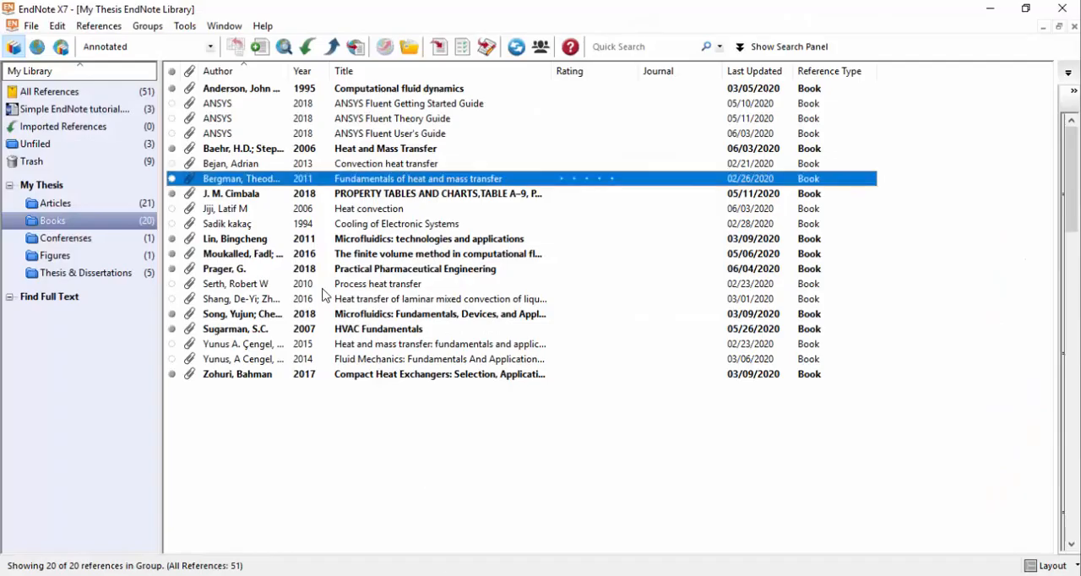
# Select the 2015 "Heat and mass transfer: fundamentals and applications" reference in EndNote and cite it after "earth" in Word's Radiation paragraph.
pyautogui.click(377, 346)
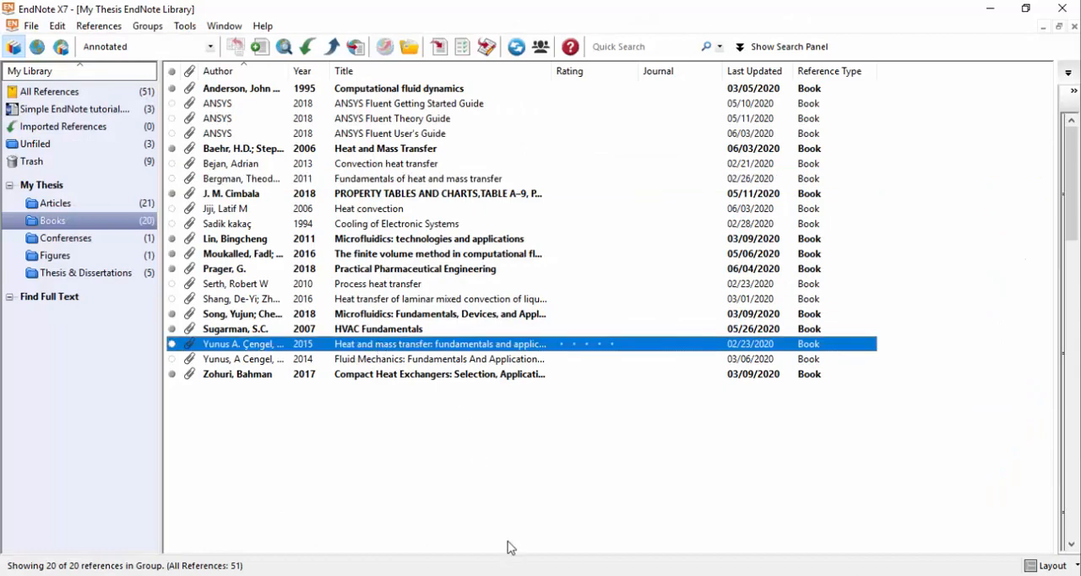
pyautogui.hotkey('alt', 'Tab')
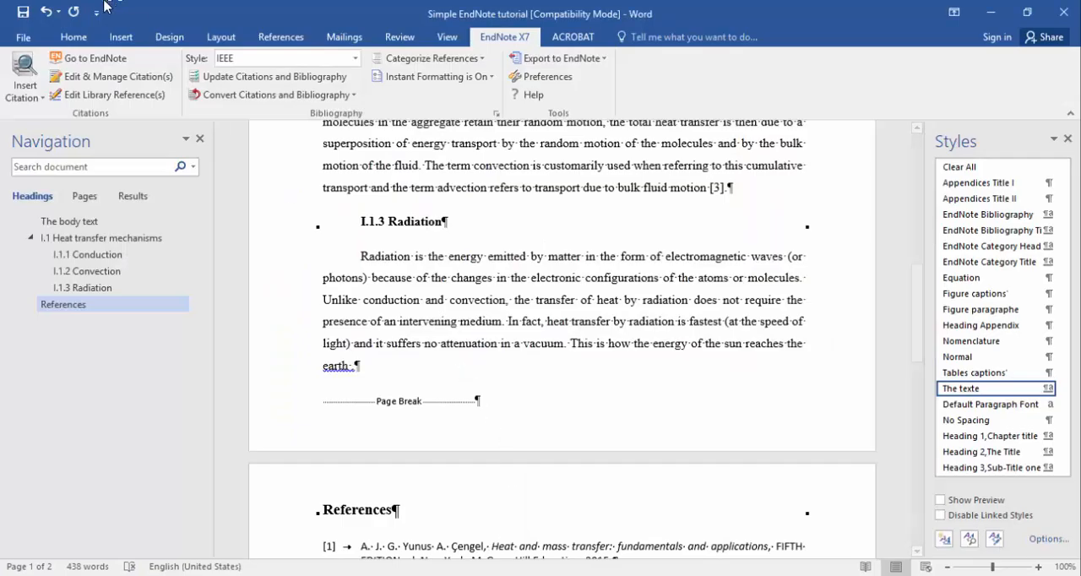
pyautogui.click(38, 103)
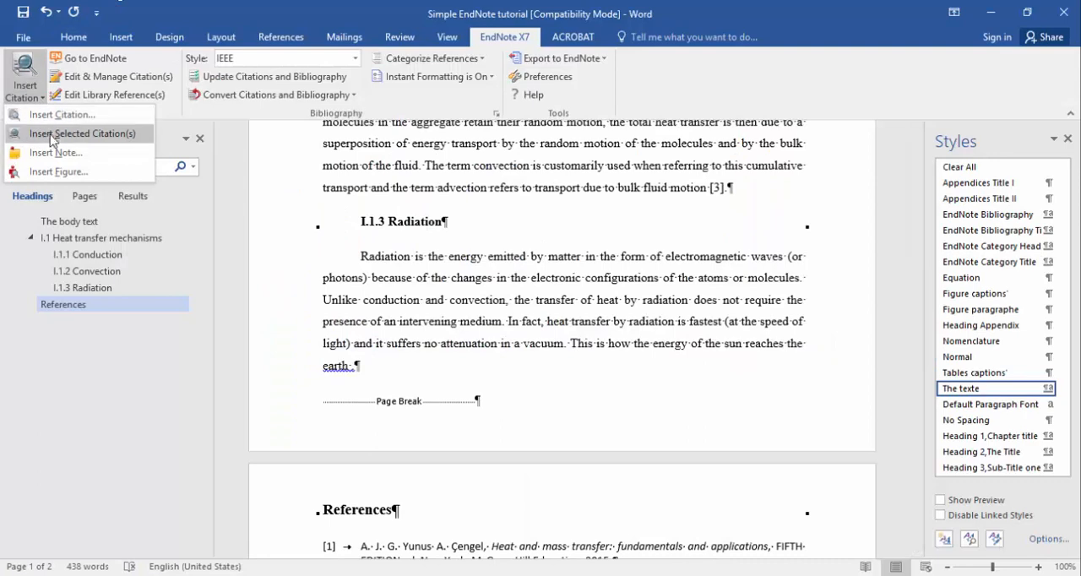
pyautogui.click(53, 138)
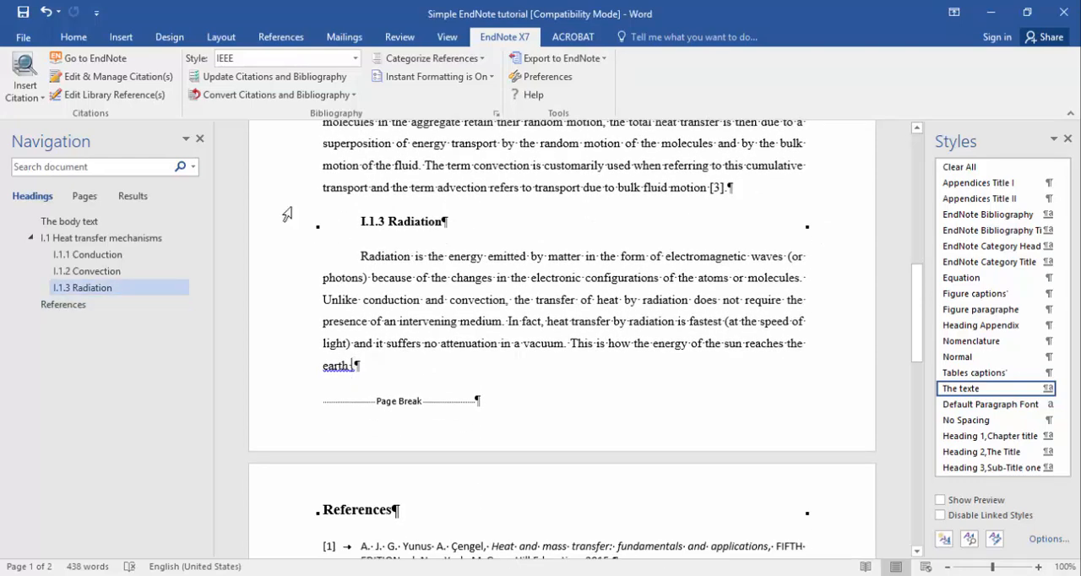
pyautogui.click(36, 91)
pyautogui.click(59, 132)
# Undo the stray citation inserted inside the word "the" before "medium" in the Conduction paragraph.
pyautogui.scroll(3, 596, 330)
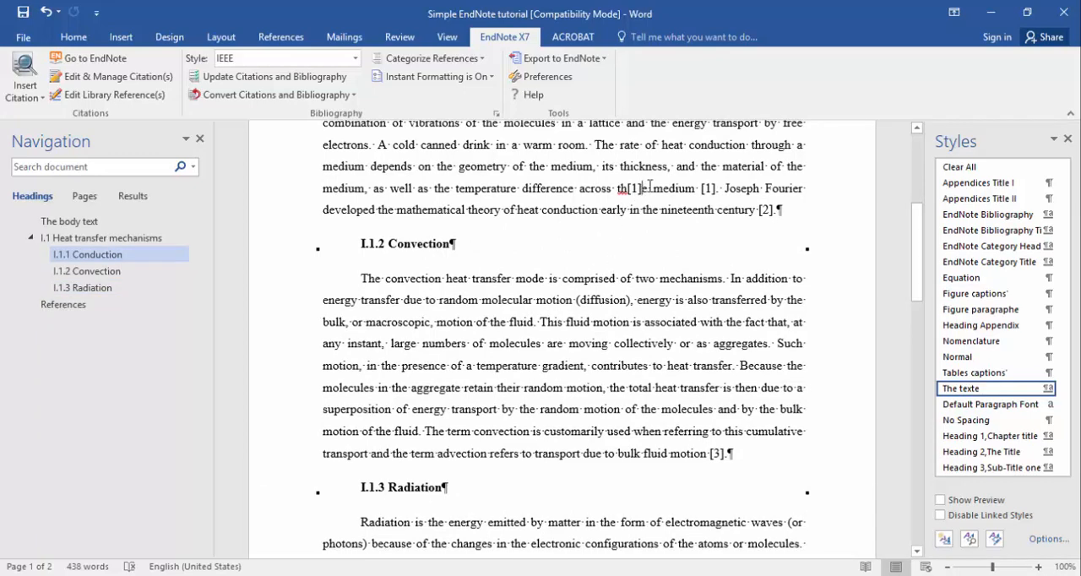
pyautogui.hotkey('ctrl', 'z')
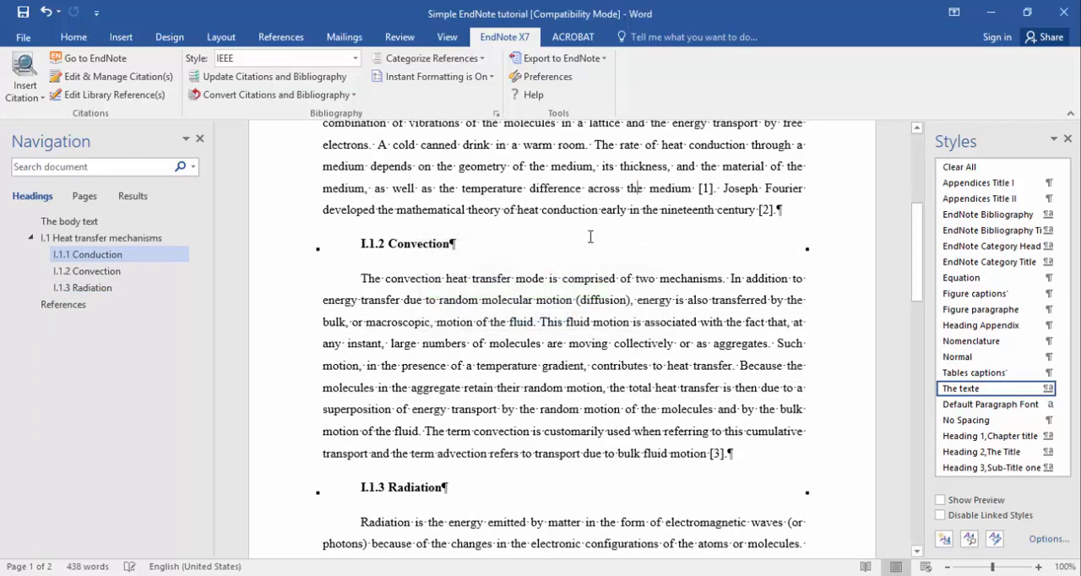
pyautogui.scroll(-5, 377, 343)
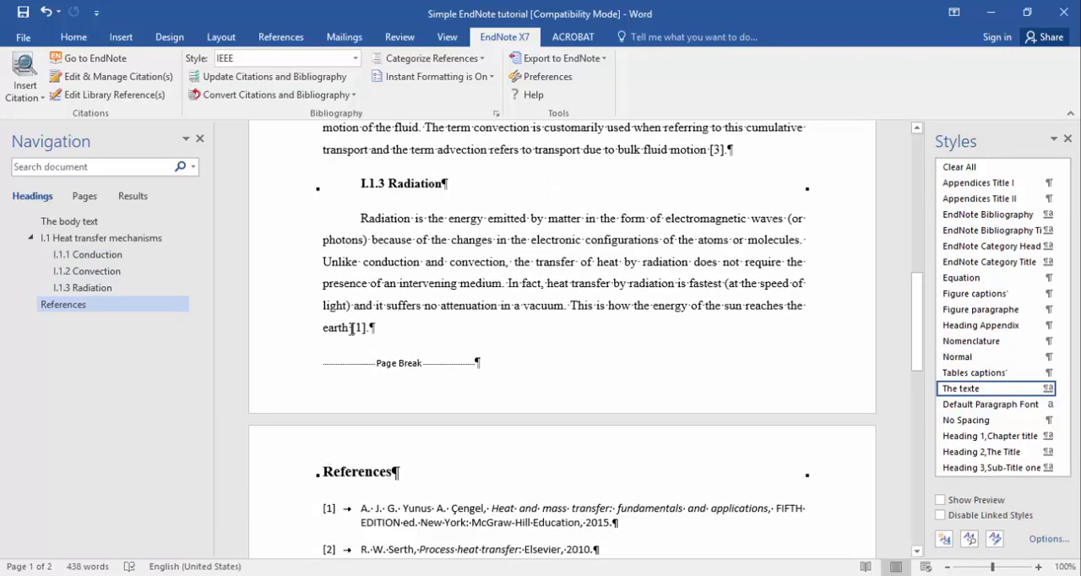
# Compare the Radiation paragraph's citation number with the Conduction paragraph's first citation and review the entries under References.
pyautogui.click(354, 328)
pyautogui.scroll(6, 639, 388)
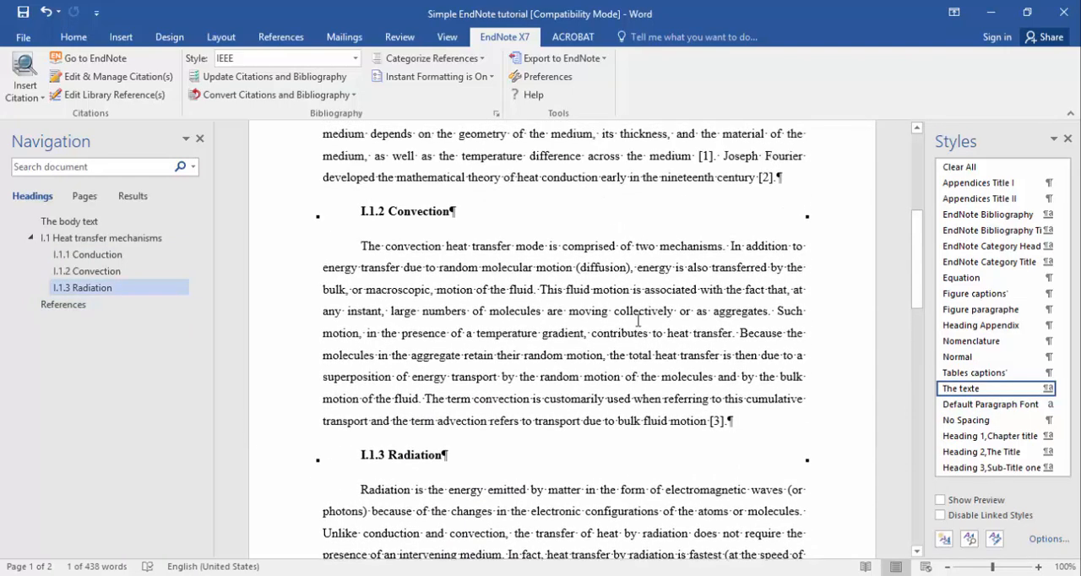
pyautogui.moveTo(715, 224); pyautogui.dragTo(685, 228)
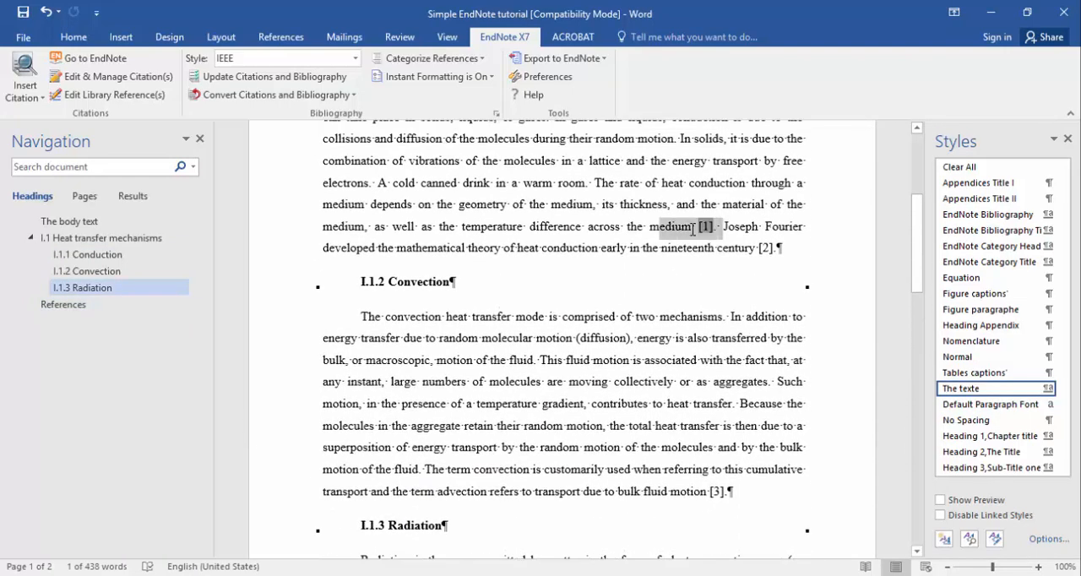
pyautogui.click(576, 234)
pyautogui.scroll(2, 664, 219)
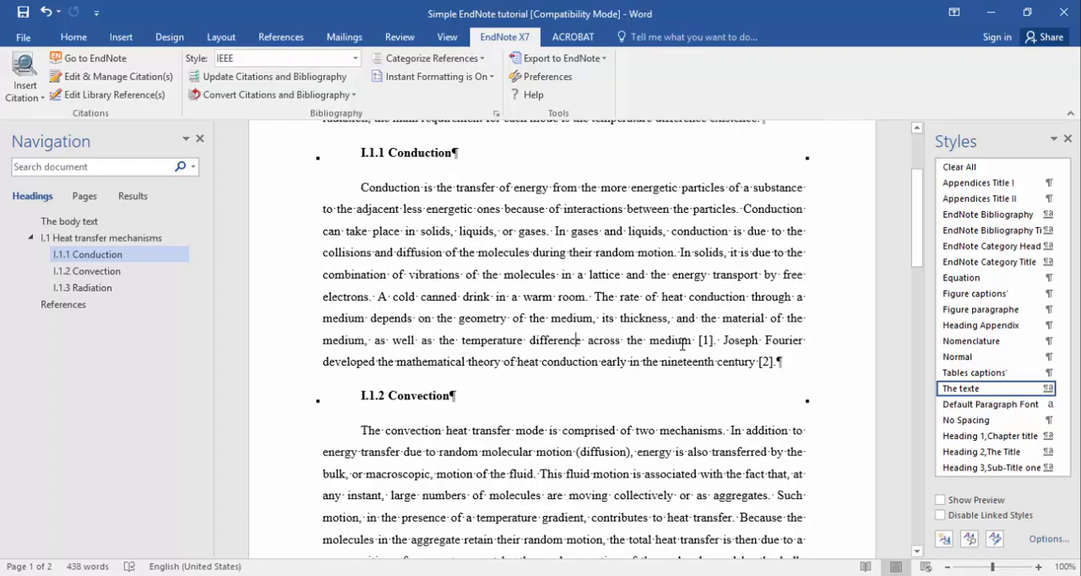
pyautogui.scroll(-7, 583, 284)
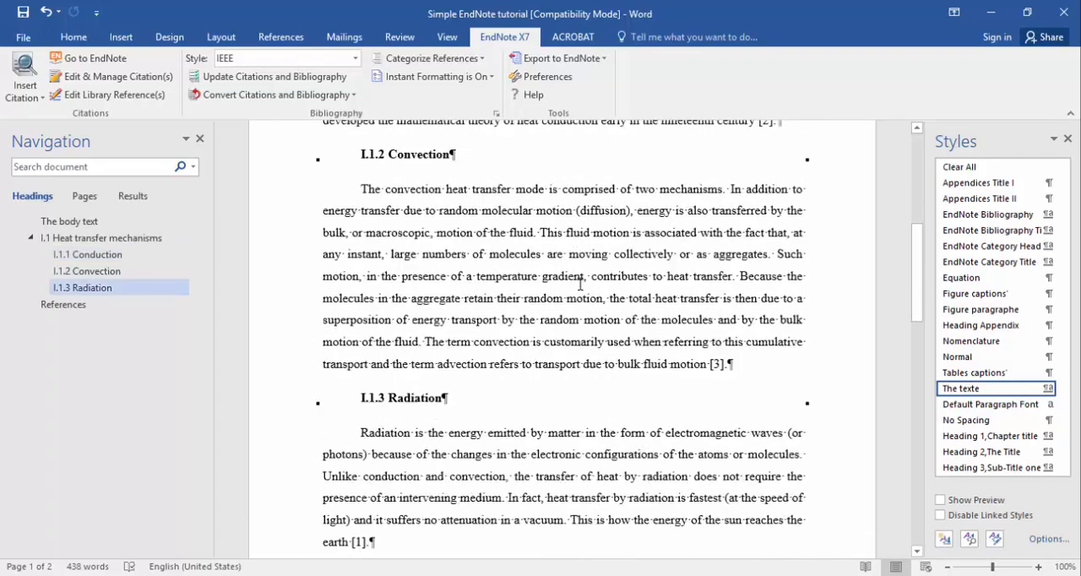
pyautogui.scroll(-2, 584, 285)
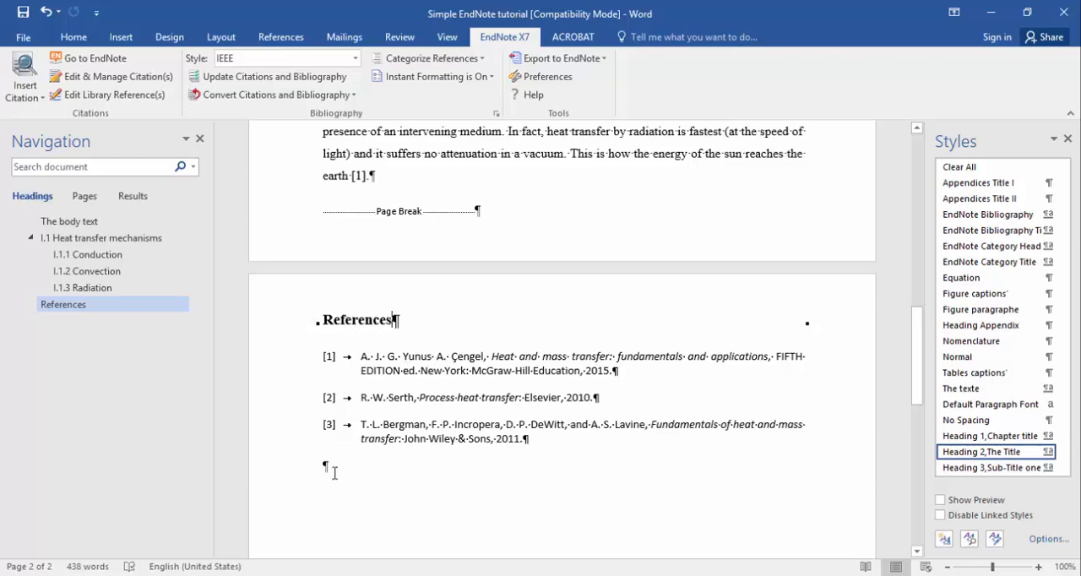
# Group the bibliography's references by custom categories.
pyautogui.click(334, 473)
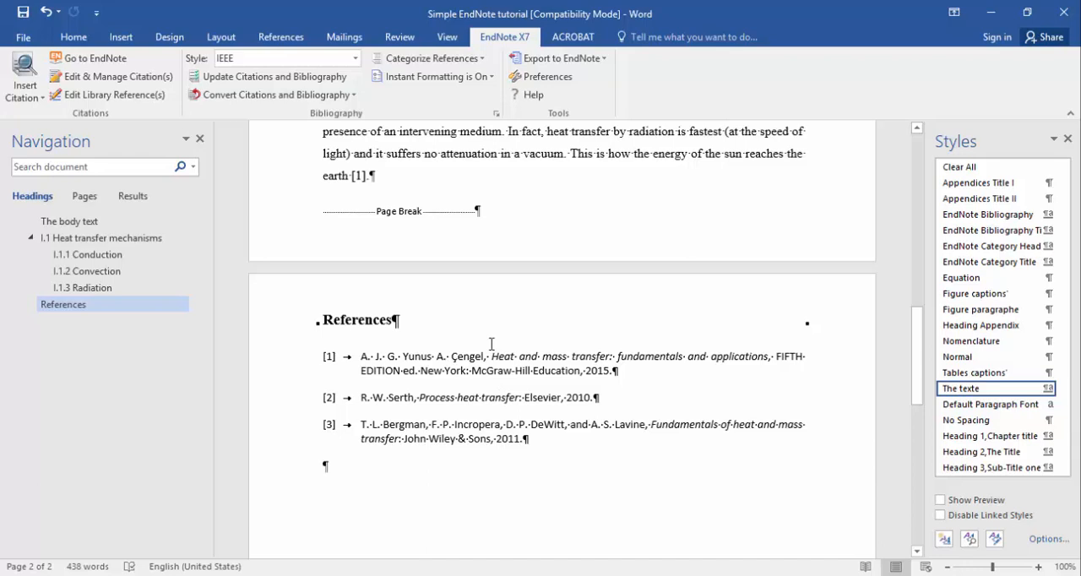
pyautogui.click(478, 59)
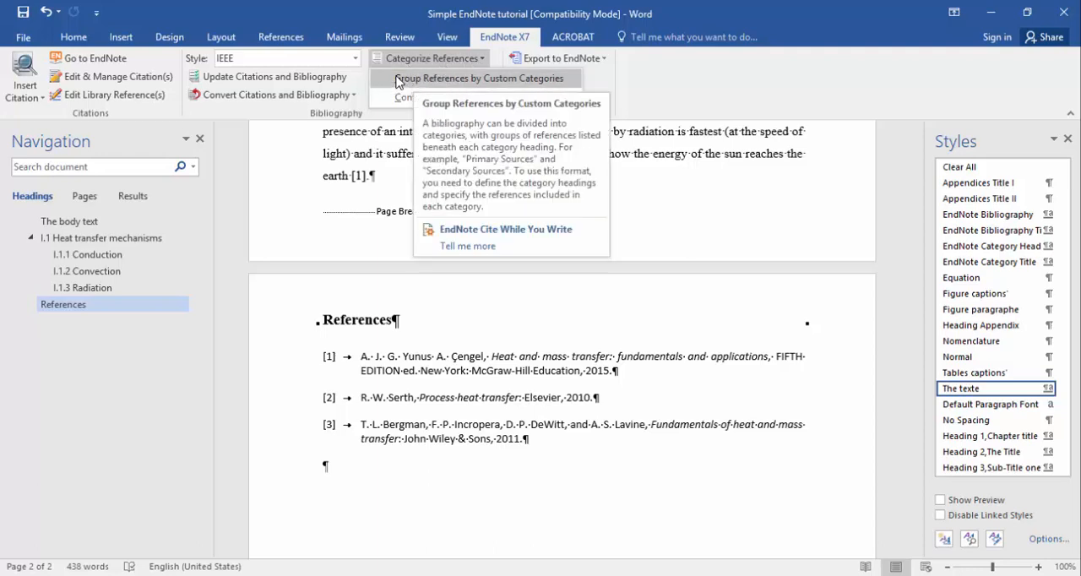
pyautogui.click(485, 78)
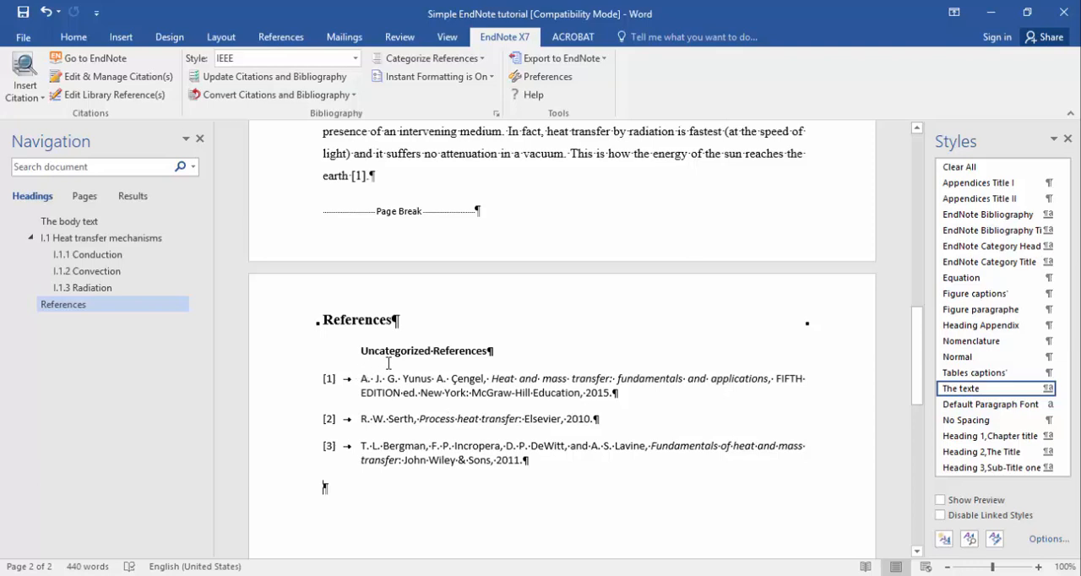
# Open the category configuration for the bibliography and add a category heading named "Books".
pyautogui.click(472, 64)
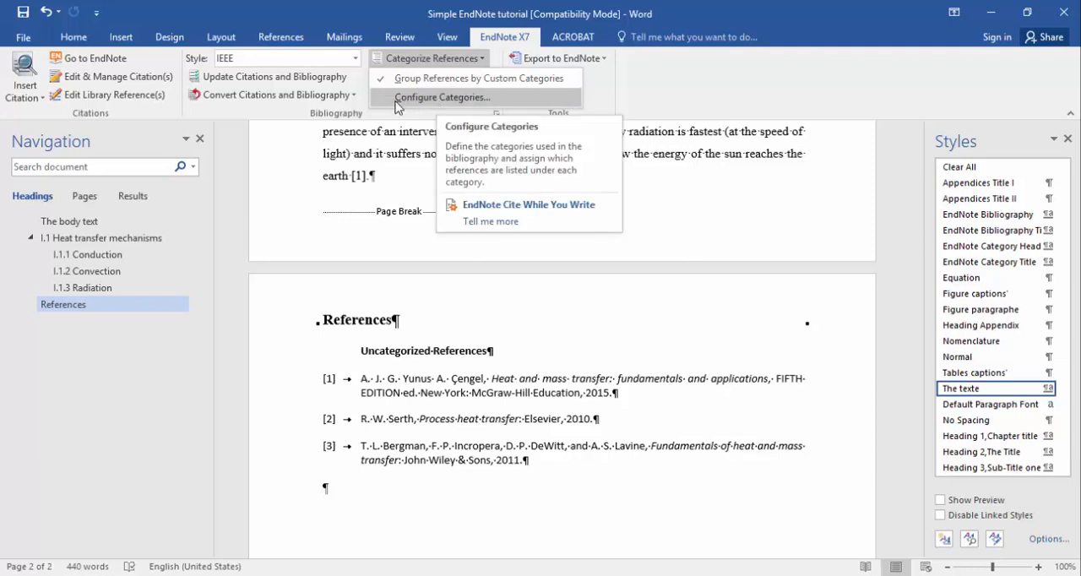
pyautogui.click(468, 97)
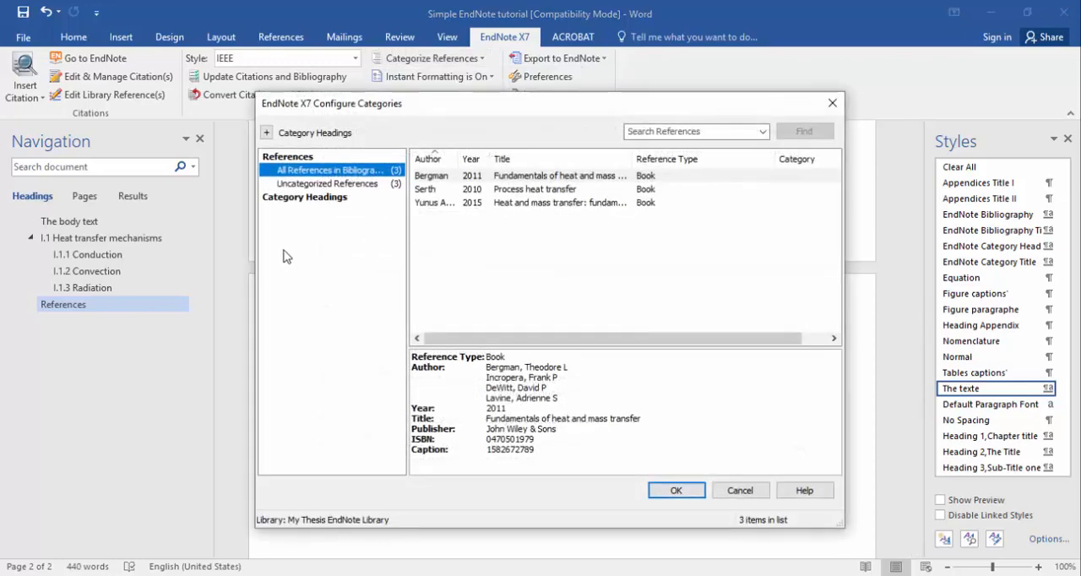
pyautogui.click(266, 132)
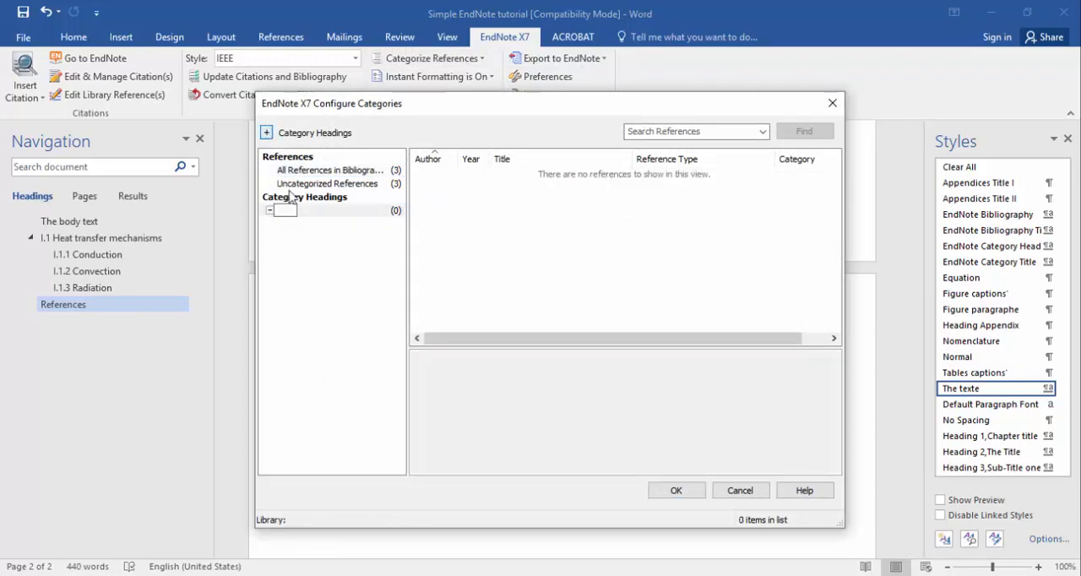
pyautogui.write('Books')
pyautogui.press('Return')
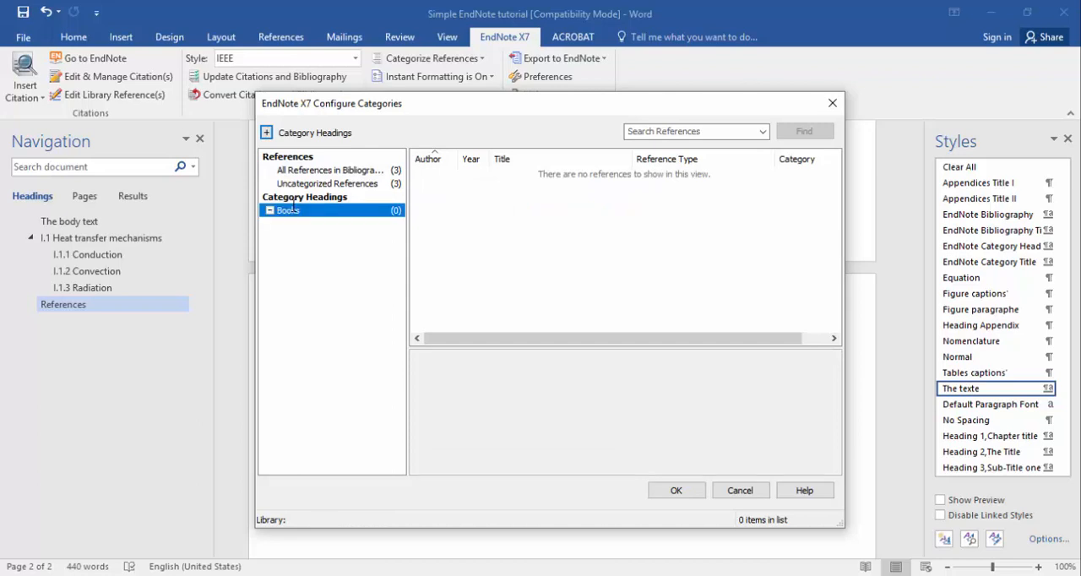
# Add a second category heading named "Articls" below Books.
pyautogui.click(266, 132)
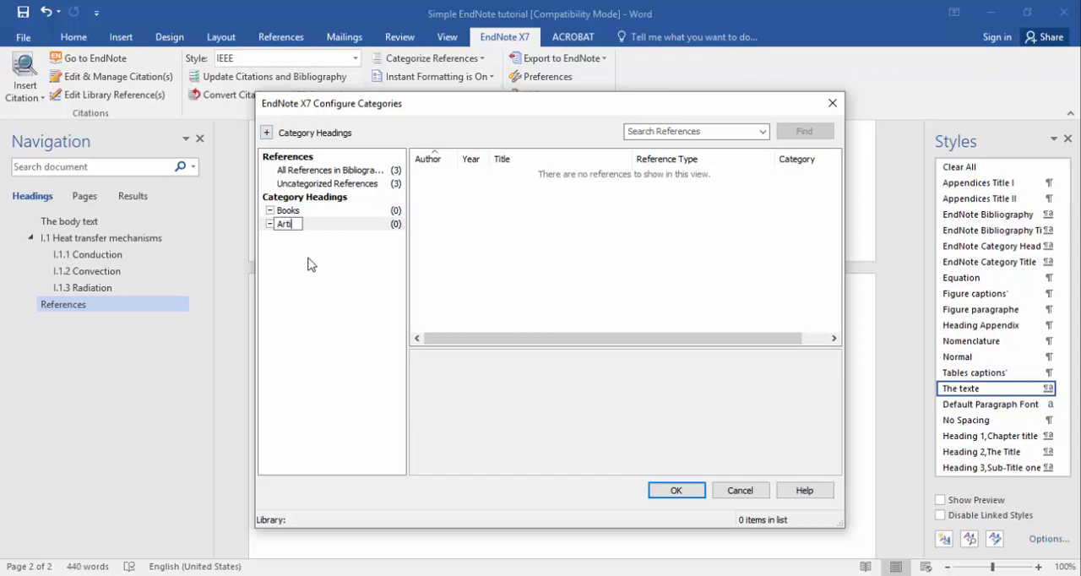
pyautogui.write('Articls')
pyautogui.press('Return')
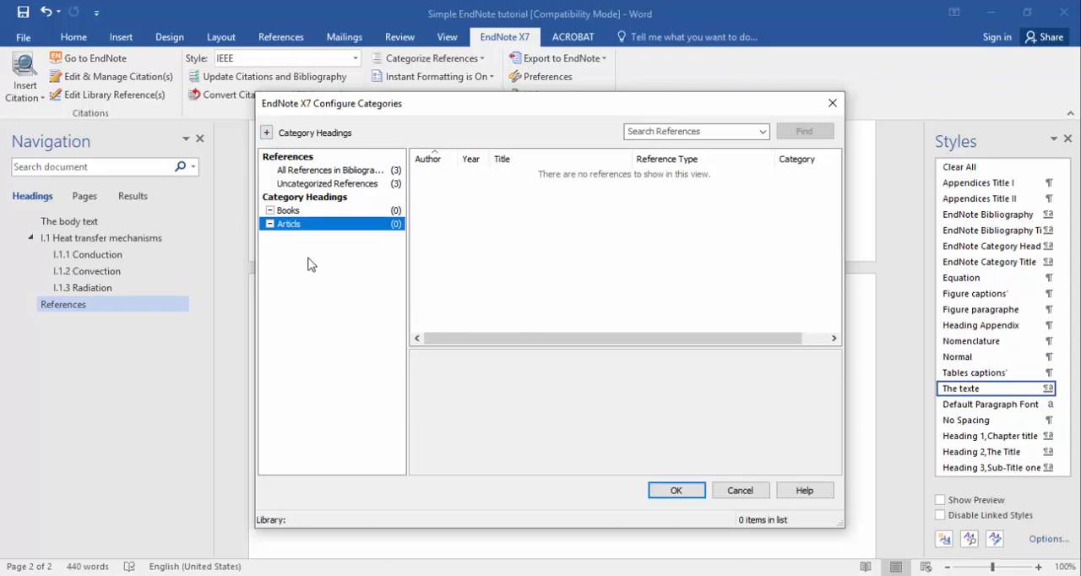
# Assign "Fundamentals of heat and mass transfer" to Books and the other two references to Articls, and apply the categories to the bibliography.
pyautogui.click(353, 172)
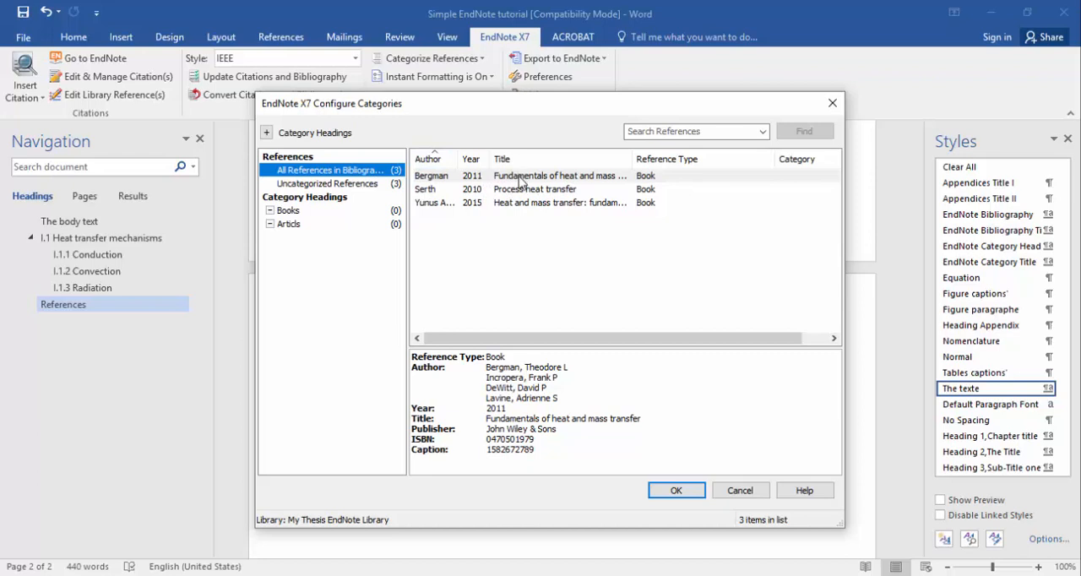
pyautogui.moveTo(521, 179); pyautogui.dragTo(385, 217)
pyautogui.moveTo(499, 243); pyautogui.dragTo(490, 198)
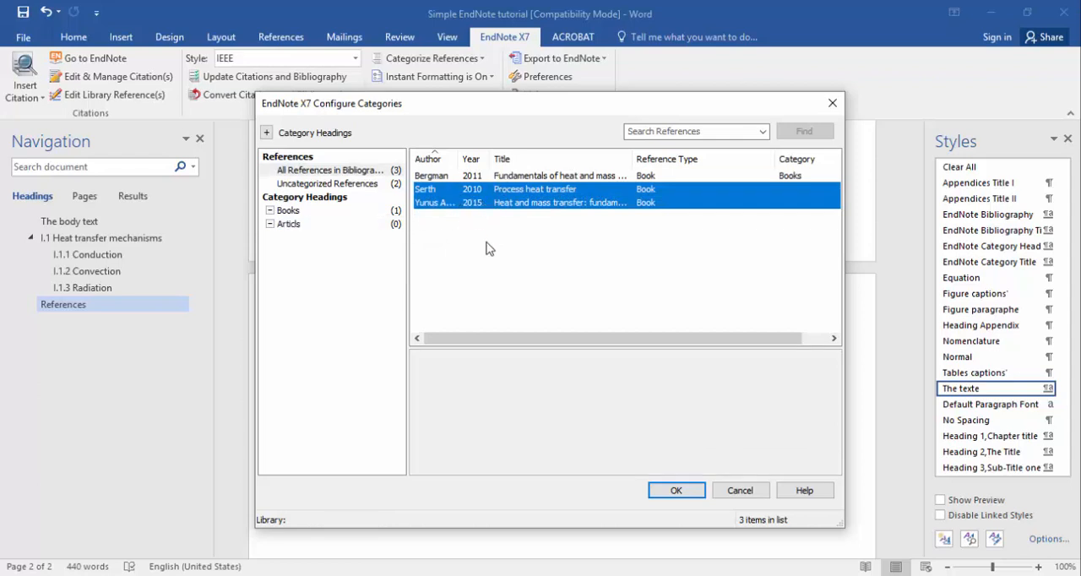
pyautogui.moveTo(499, 243); pyautogui.dragTo(373, 224)
pyautogui.click(682, 491)
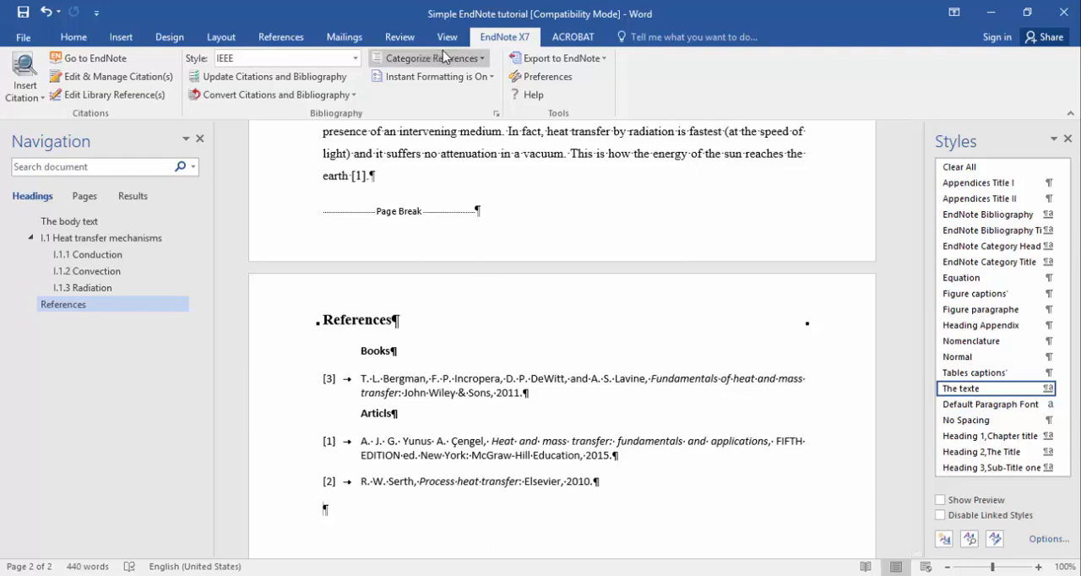
# Reopen the bibliography's category configuration and add a category heading named "English".
pyautogui.click(483, 60)
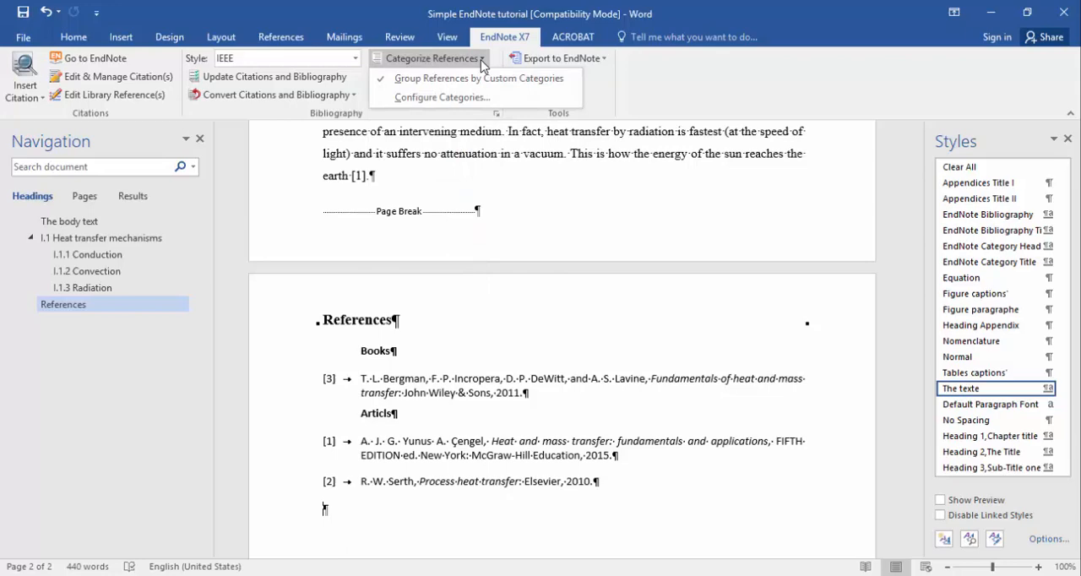
pyautogui.click(439, 97)
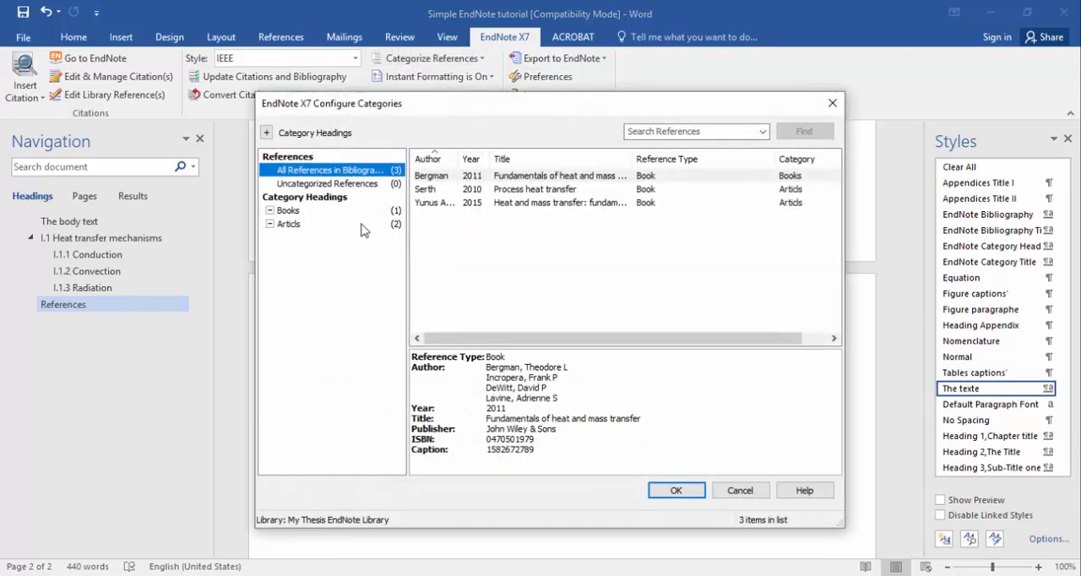
pyautogui.click(329, 278)
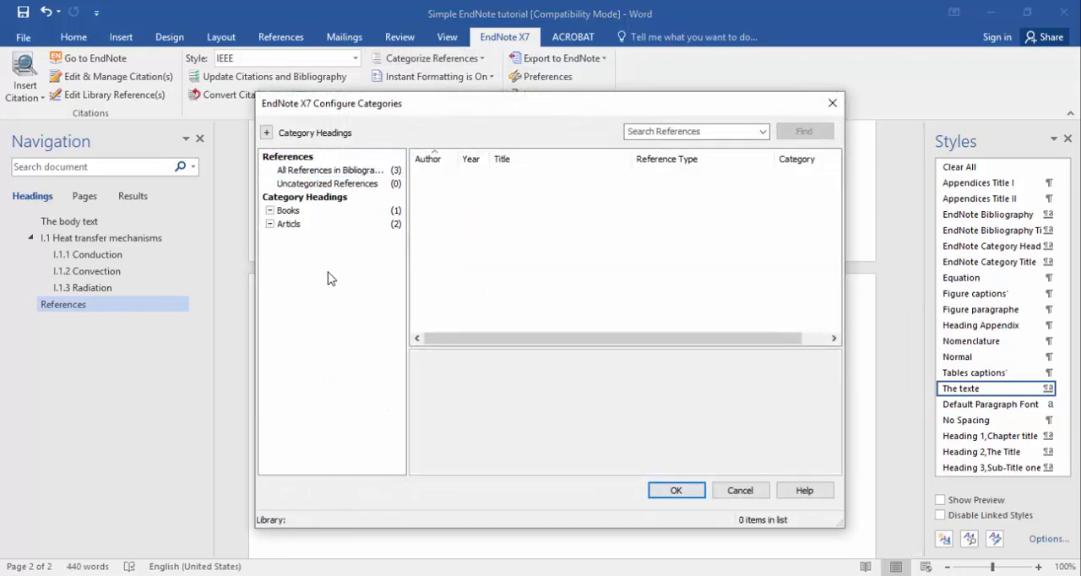
pyautogui.click(265, 134)
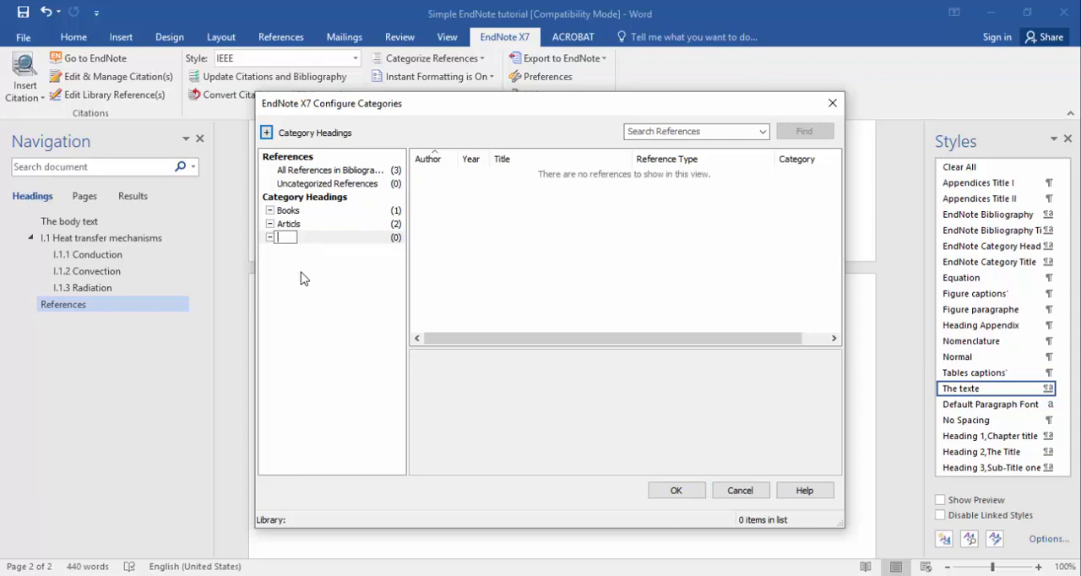
pyautogui.click(268, 134)
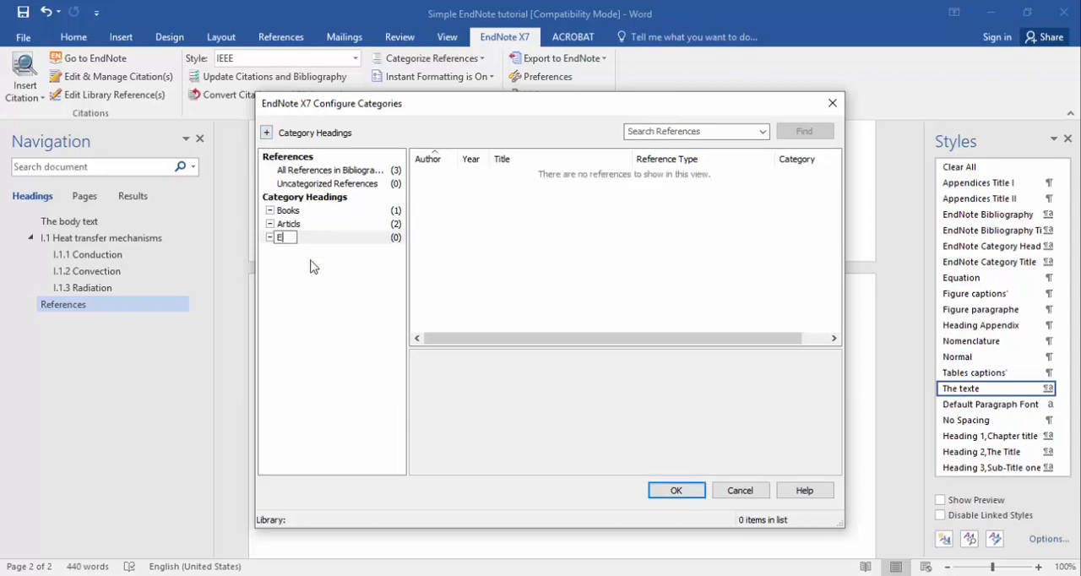
pyautogui.write('English')
pyautogui.press('Return')
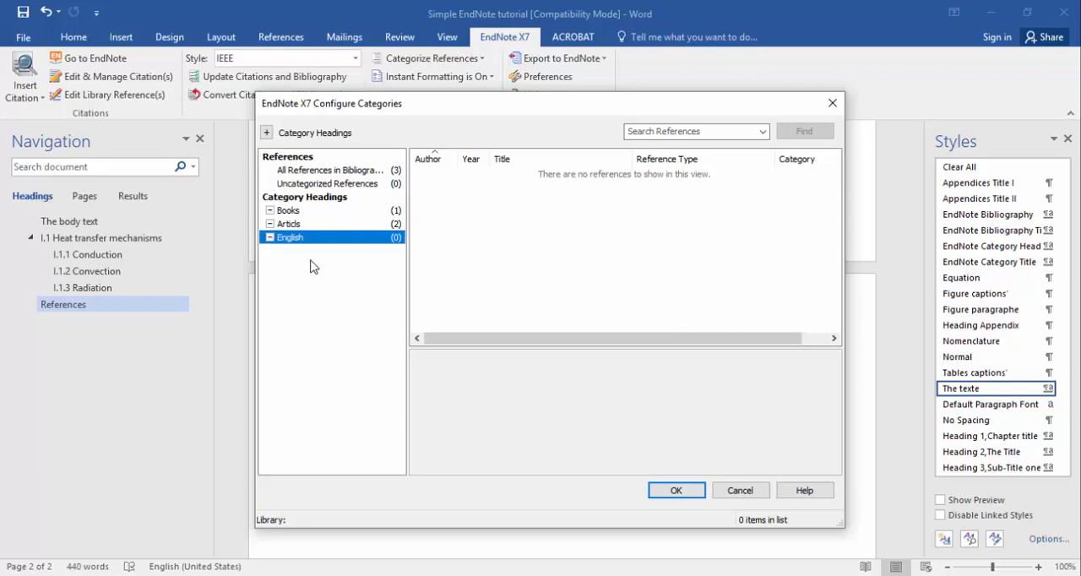
# Add a category heading named "Frensh" below English.
pyautogui.click(313, 268)
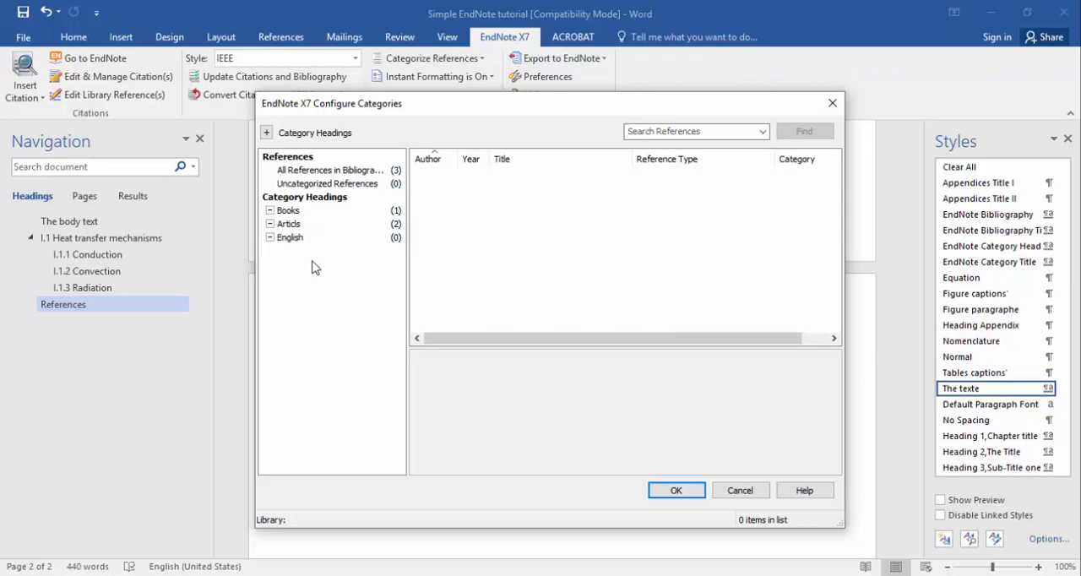
pyautogui.click(266, 132)
pyautogui.write('Fr')
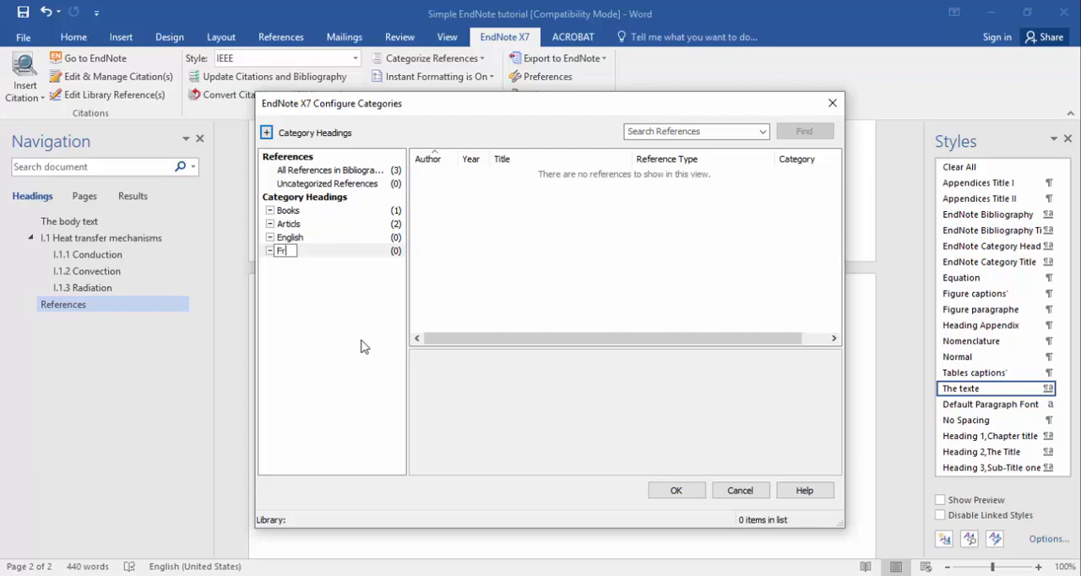
pyautogui.write('ensh')
pyautogui.press('Return')
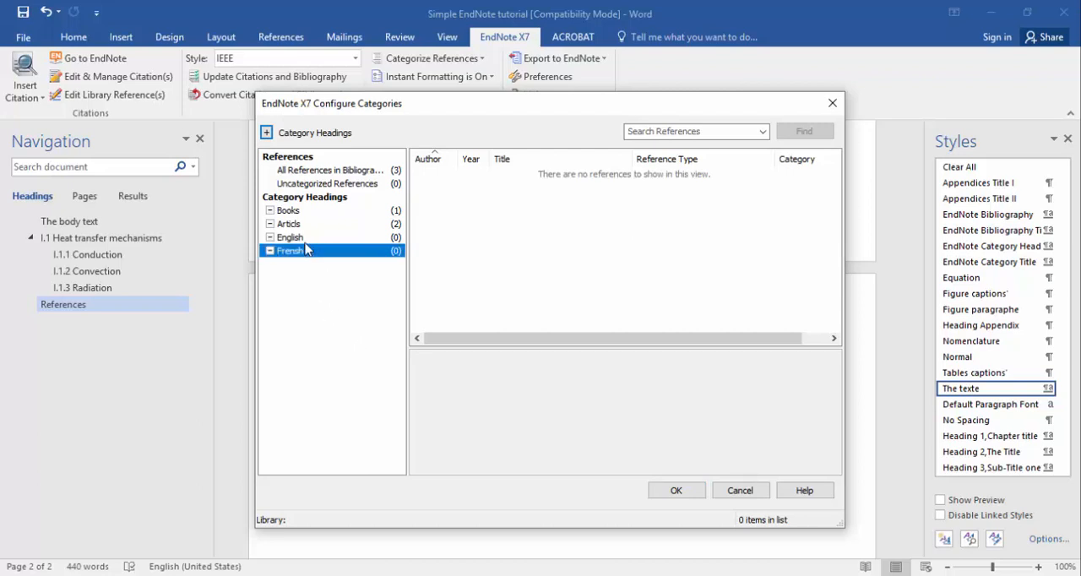
# Move the English heading above the first Books heading and set its heading type to Title.
pyautogui.moveTo(298, 242); pyautogui.dragTo(317, 219)
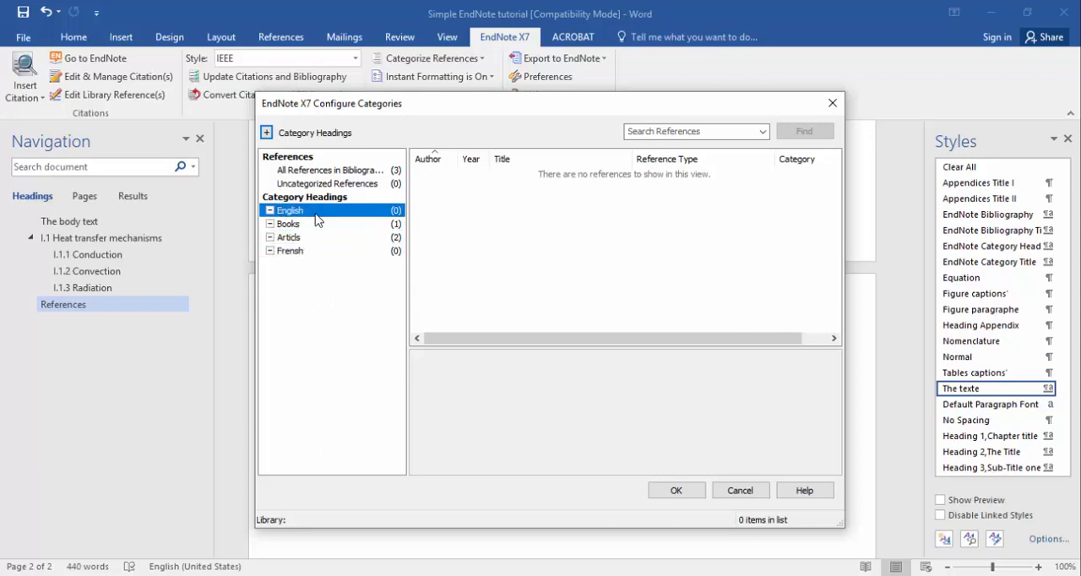
pyautogui.rightClick(315, 212)
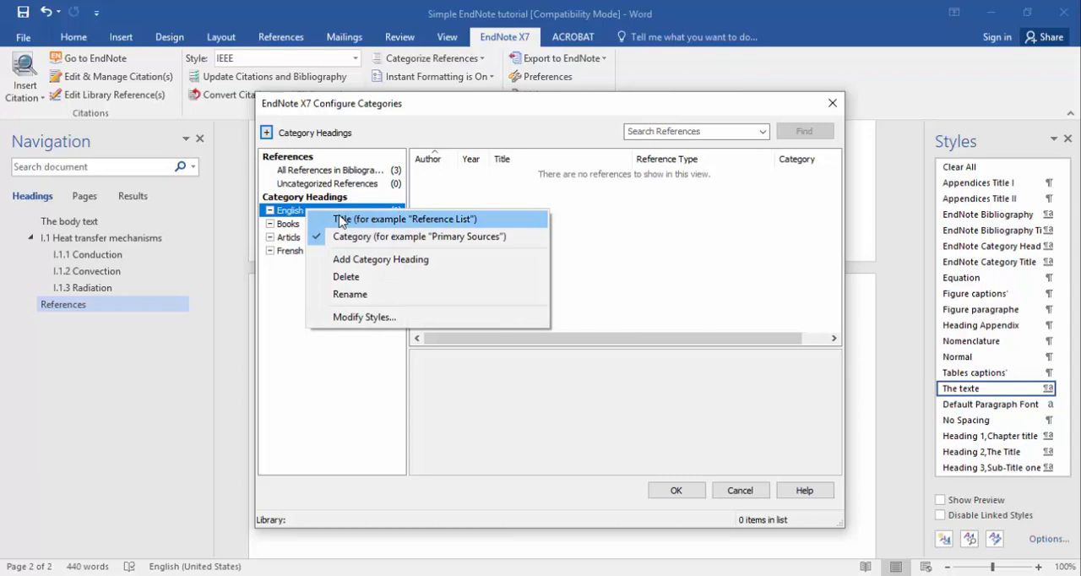
pyautogui.click(340, 220)
# Add another category heading named "Books" below Frensh.
pyautogui.click(288, 254)
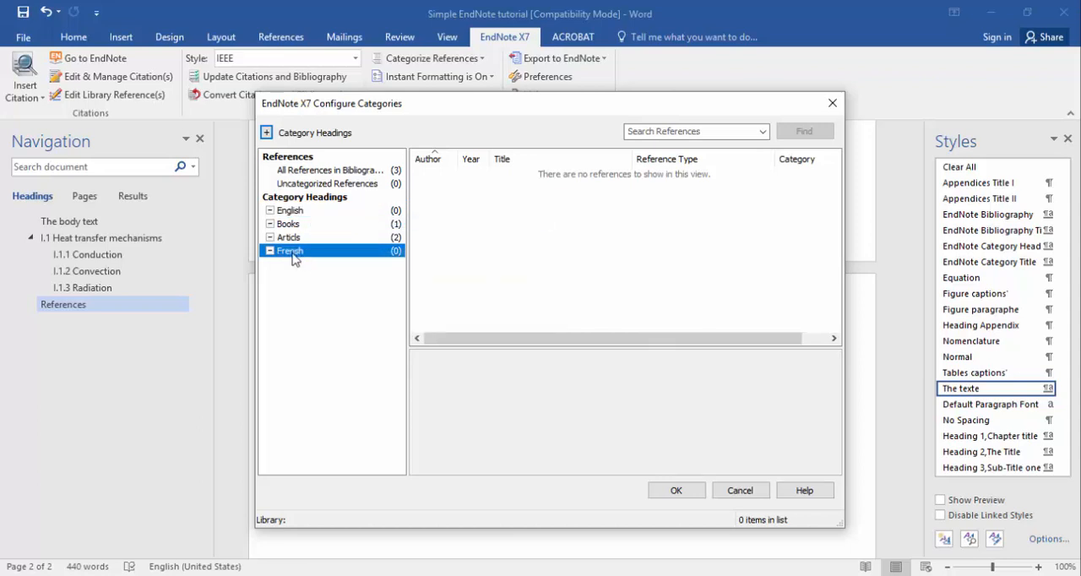
pyautogui.click(294, 289)
pyautogui.click(268, 134)
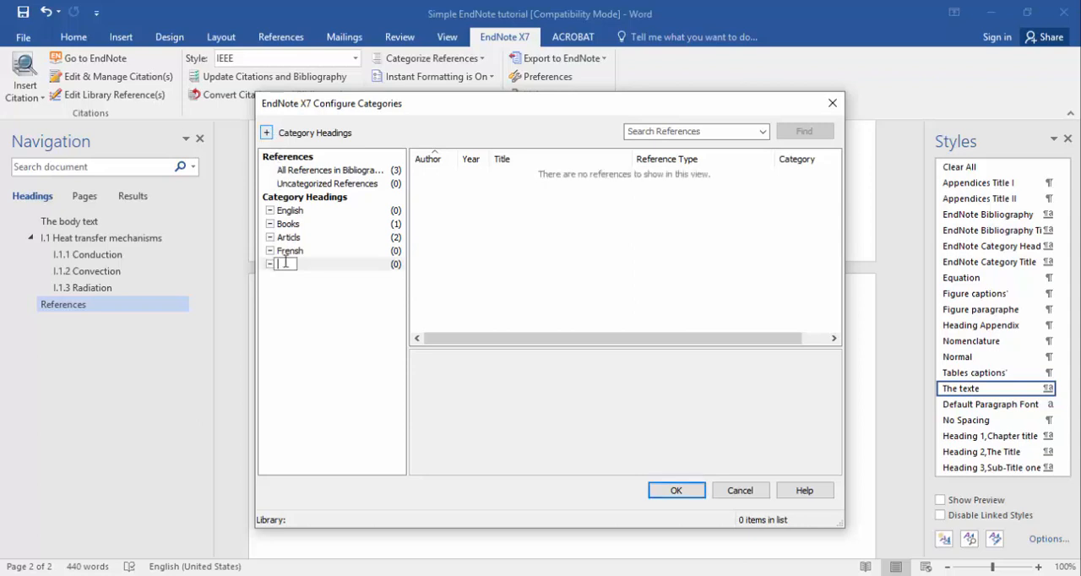
pyautogui.write('Books')
pyautogui.press('Return')
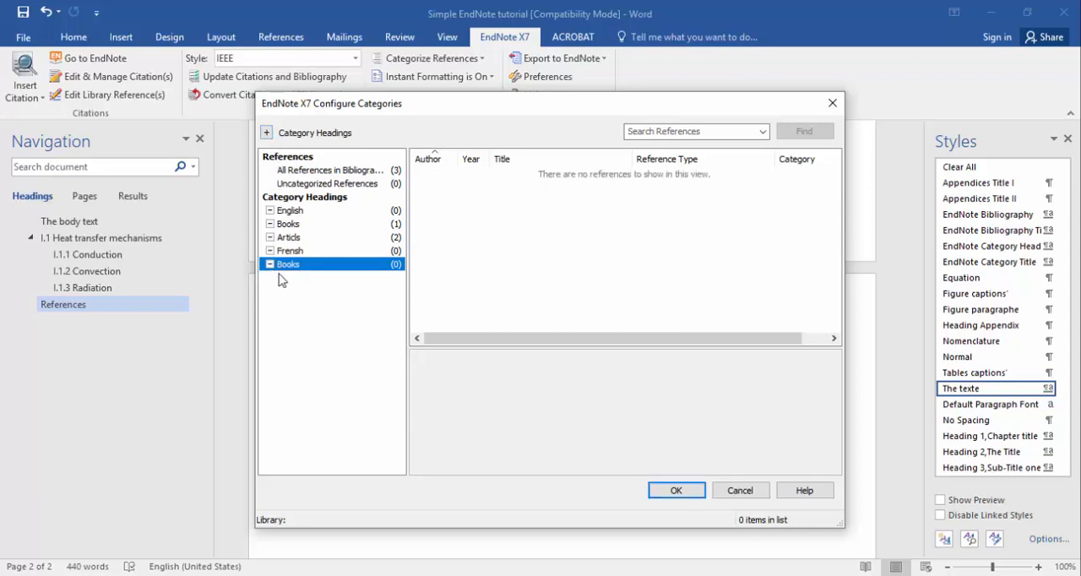
pyautogui.rightClick(316, 255)
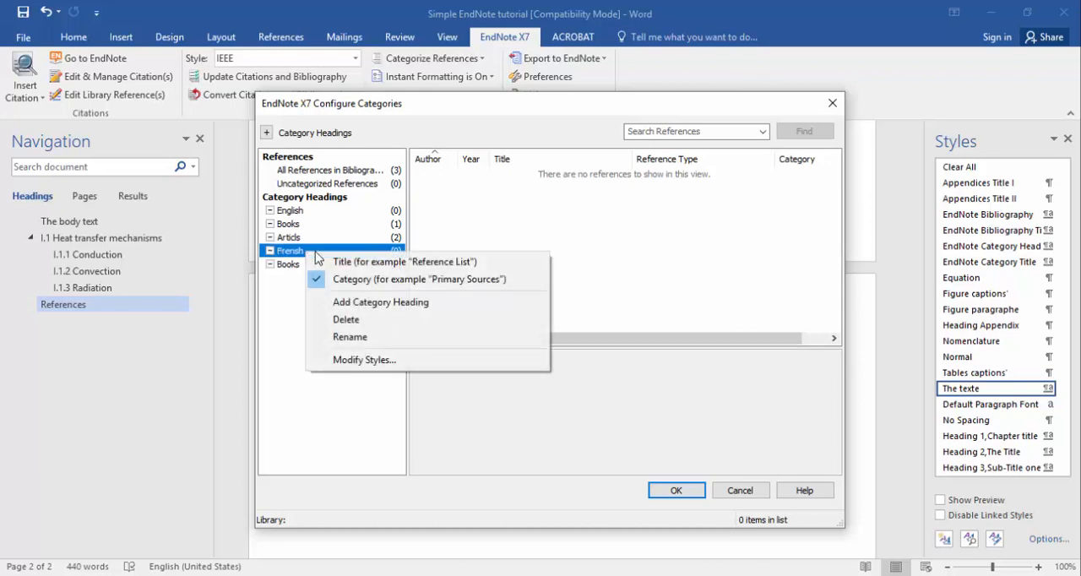
pyautogui.rightClick(301, 266)
pyautogui.rightClick(302, 264)
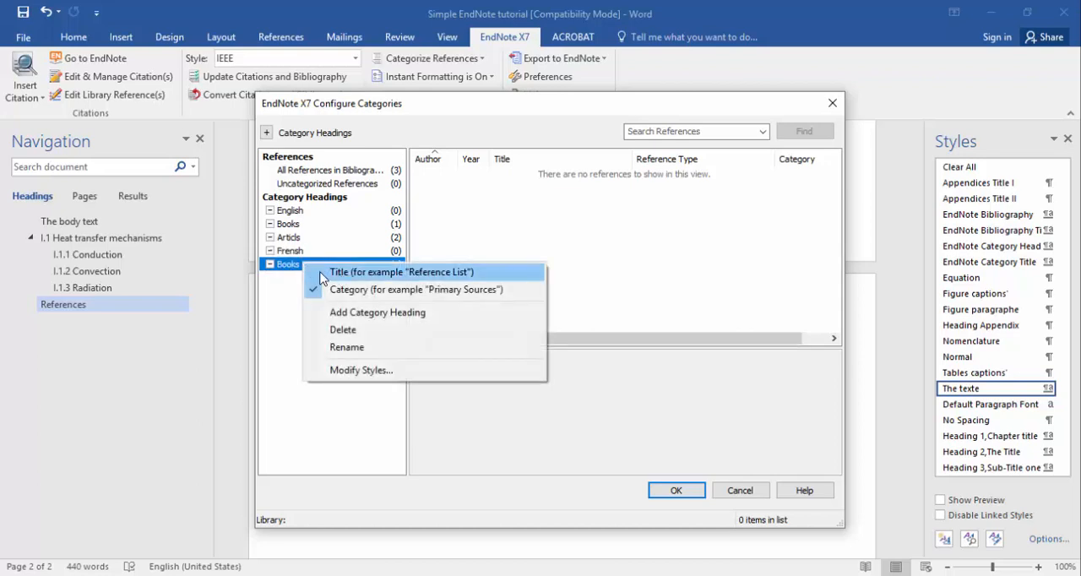
pyautogui.click(280, 295)
pyautogui.click(279, 295)
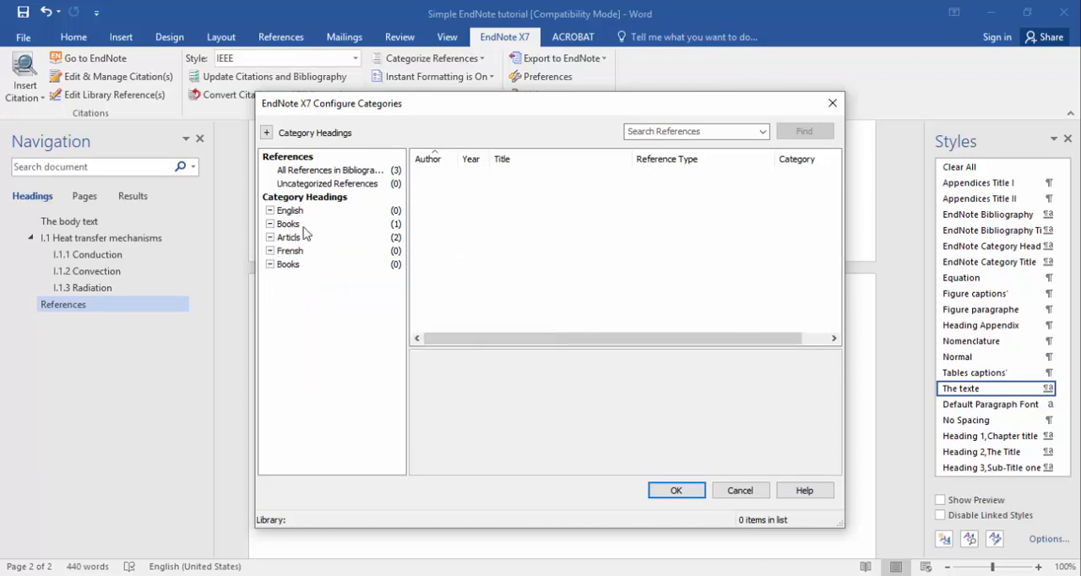
# Assign the 2015 reference "Heat and mass transfer: fundamentals and applications" to the Books heading below Frensh and apply the category configuration.
pyautogui.click(372, 173)
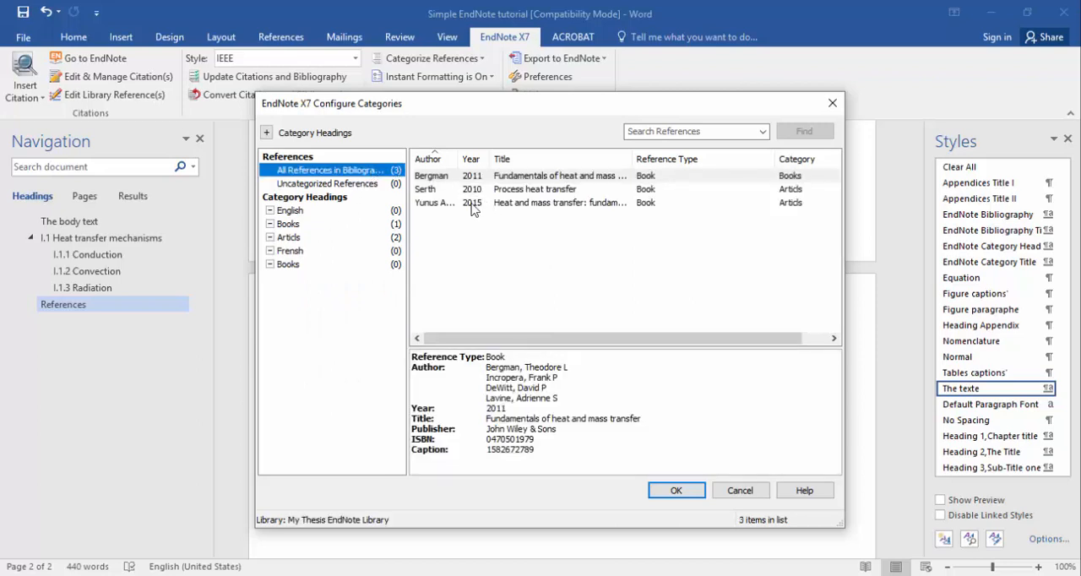
pyautogui.moveTo(472, 207); pyautogui.dragTo(391, 270)
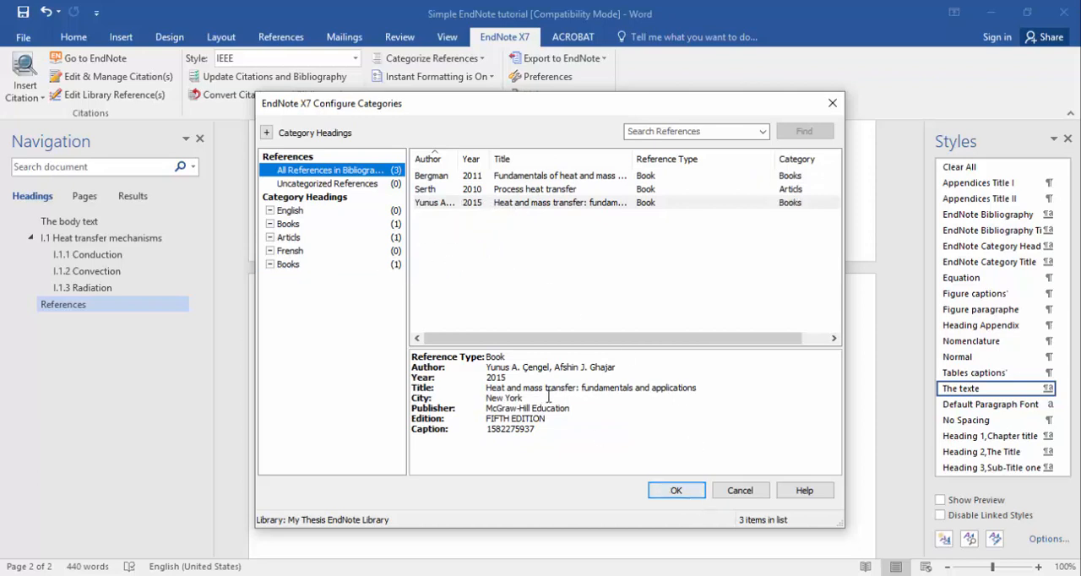
pyautogui.click(286, 212)
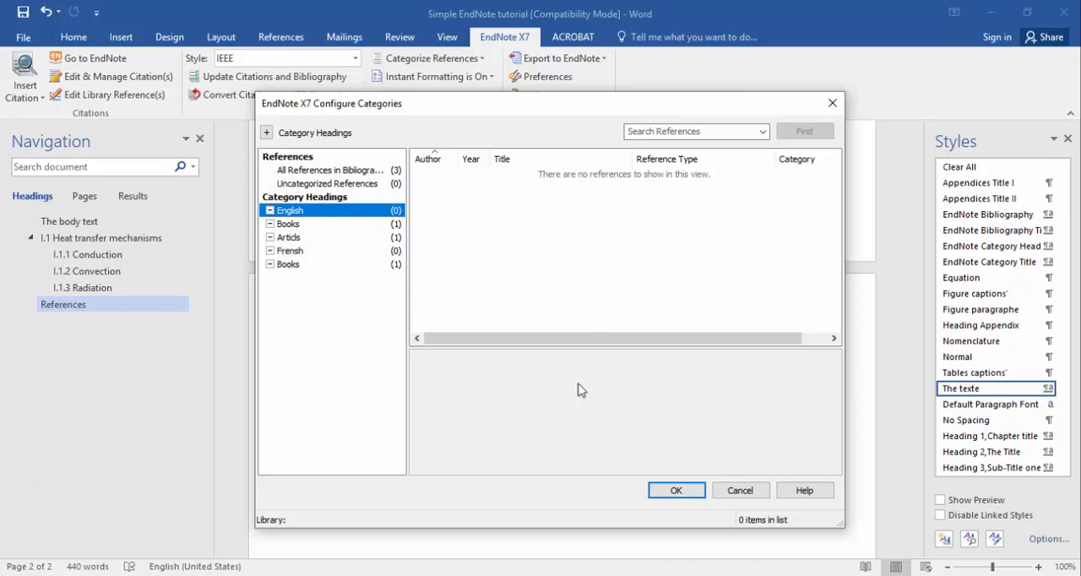
pyautogui.click(668, 492)
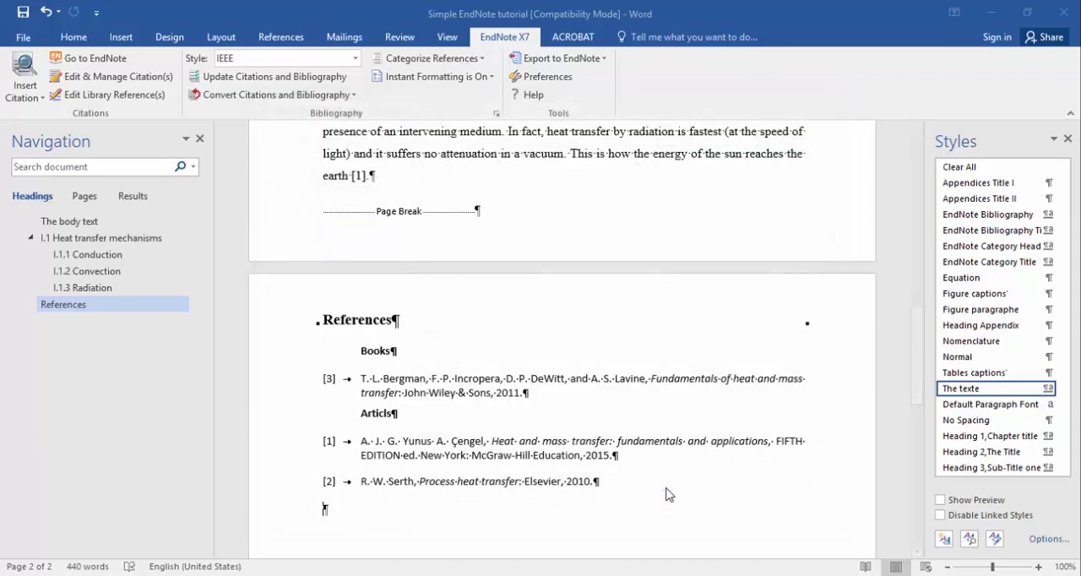